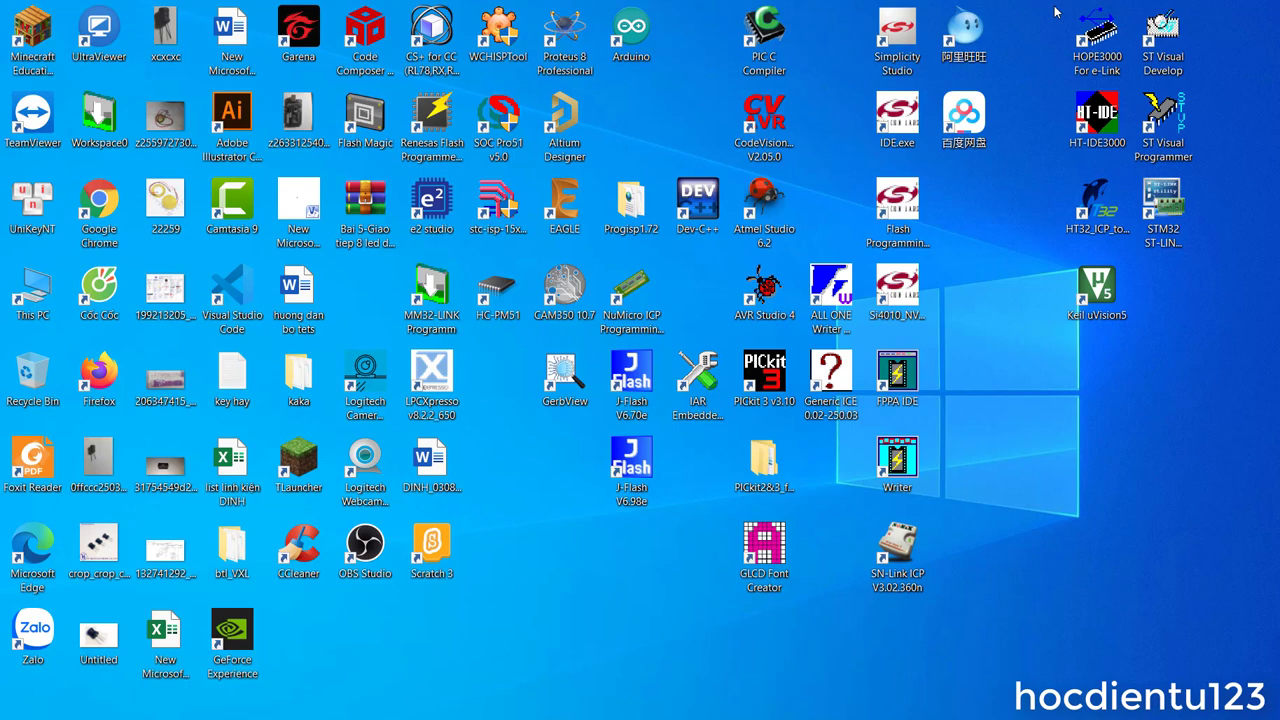
{"action": "left_click_drag", "start_coordinate": [1044, 16], "coordinate": [1117, 168]}
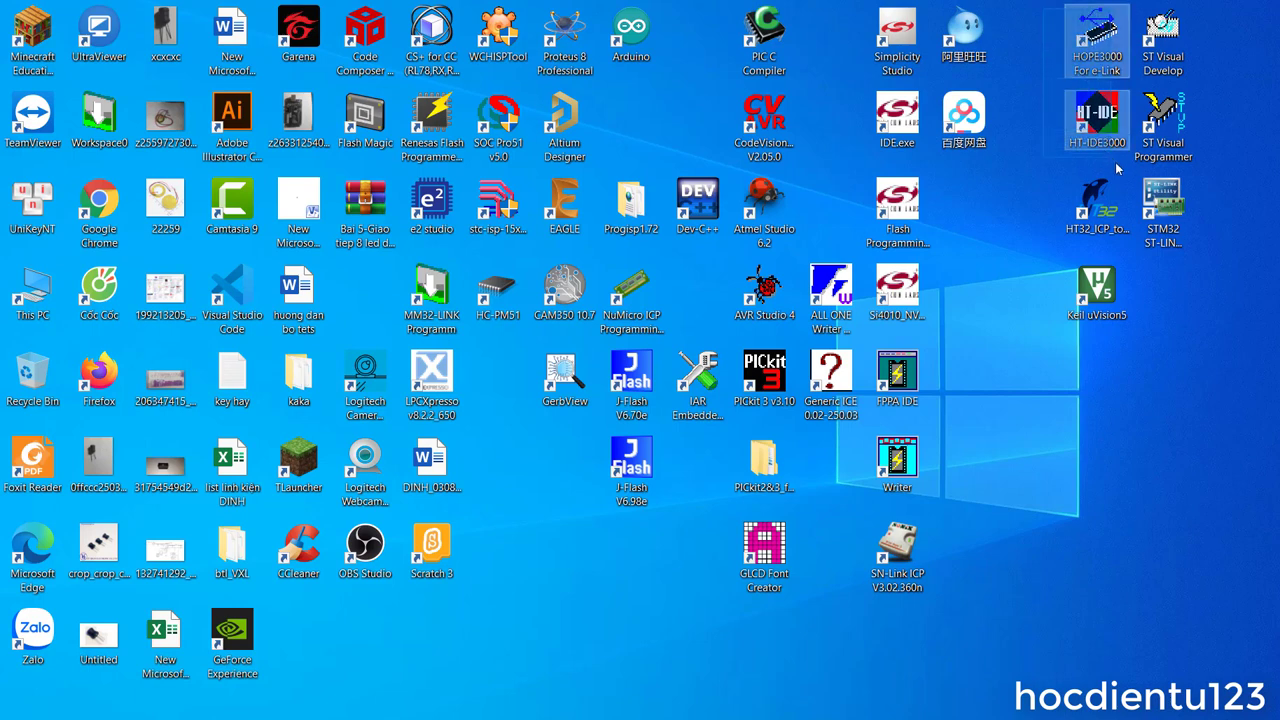
{"action": "left_click", "coordinate": [1049, 165]}
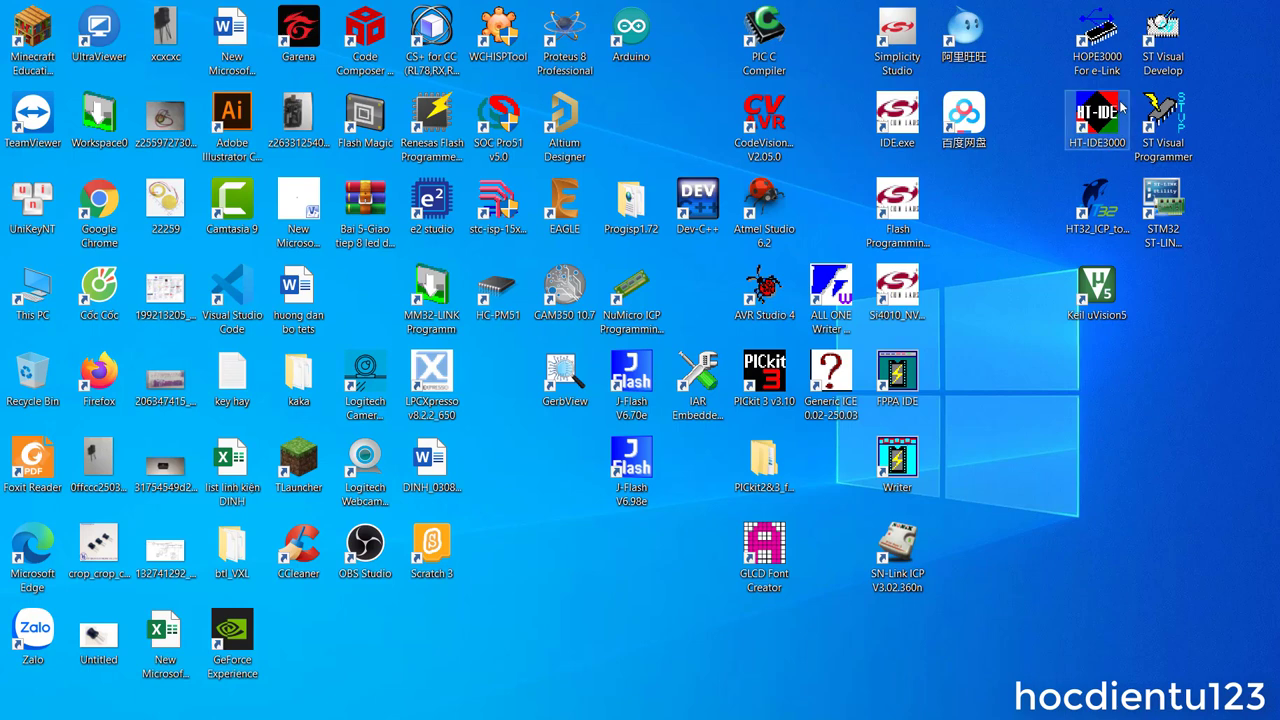
{"action": "mouse_move", "coordinate": [1098, 118]}
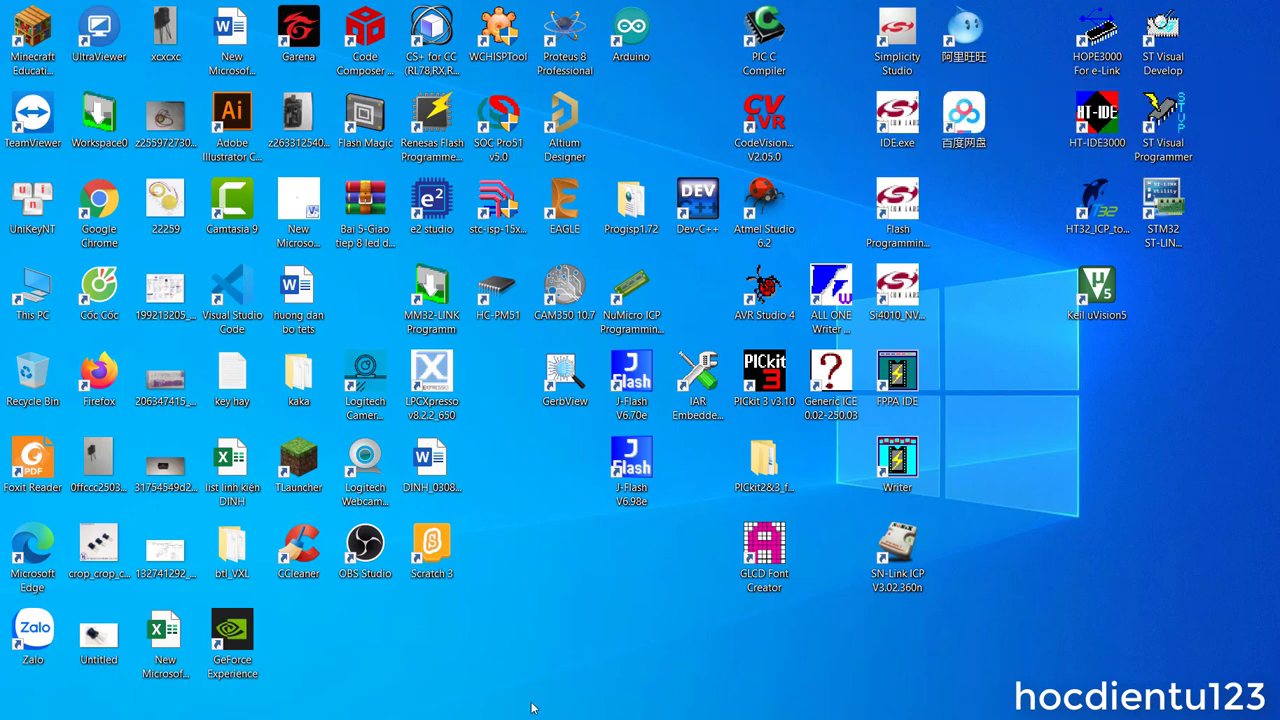
In File Explorer, browse from 10-Lap trinh Holtek 8 bit into HT66F018_SWLib_V11_EN\HT66F018\example code and look over the sample folders.
{"action": "mouse_move", "coordinate": [451, 719]}
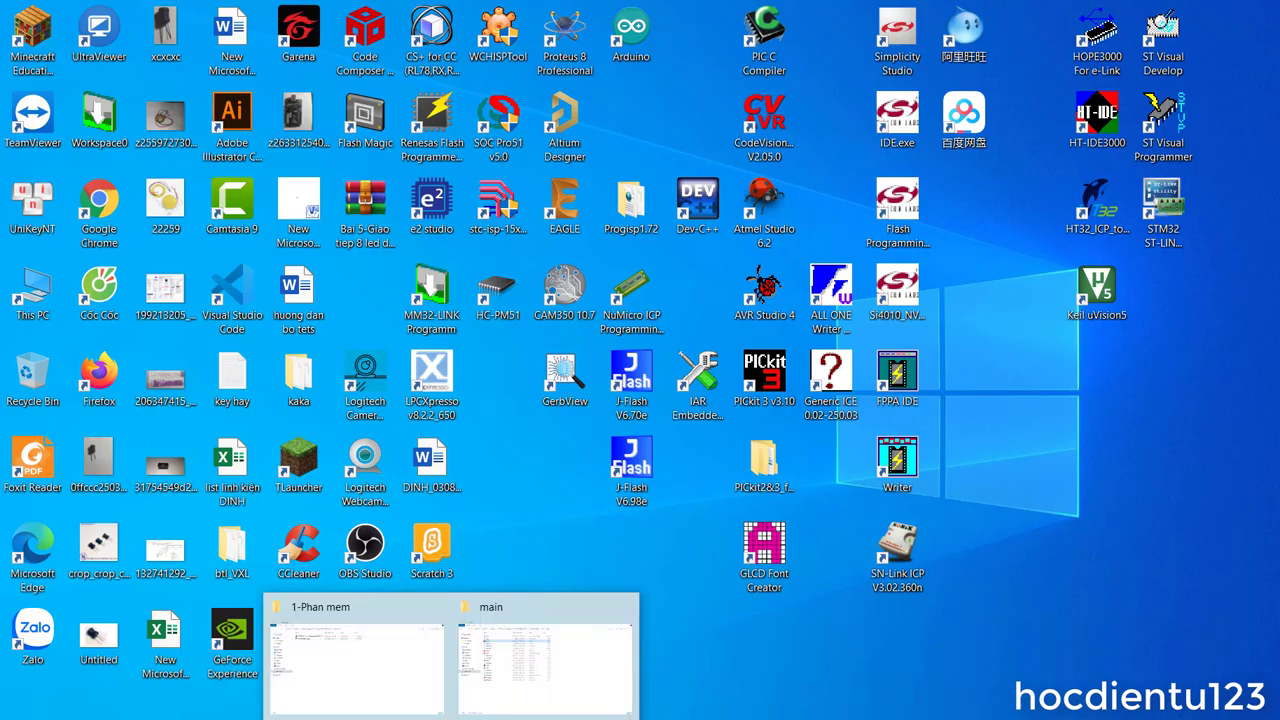
{"action": "left_click", "coordinate": [408, 686]}
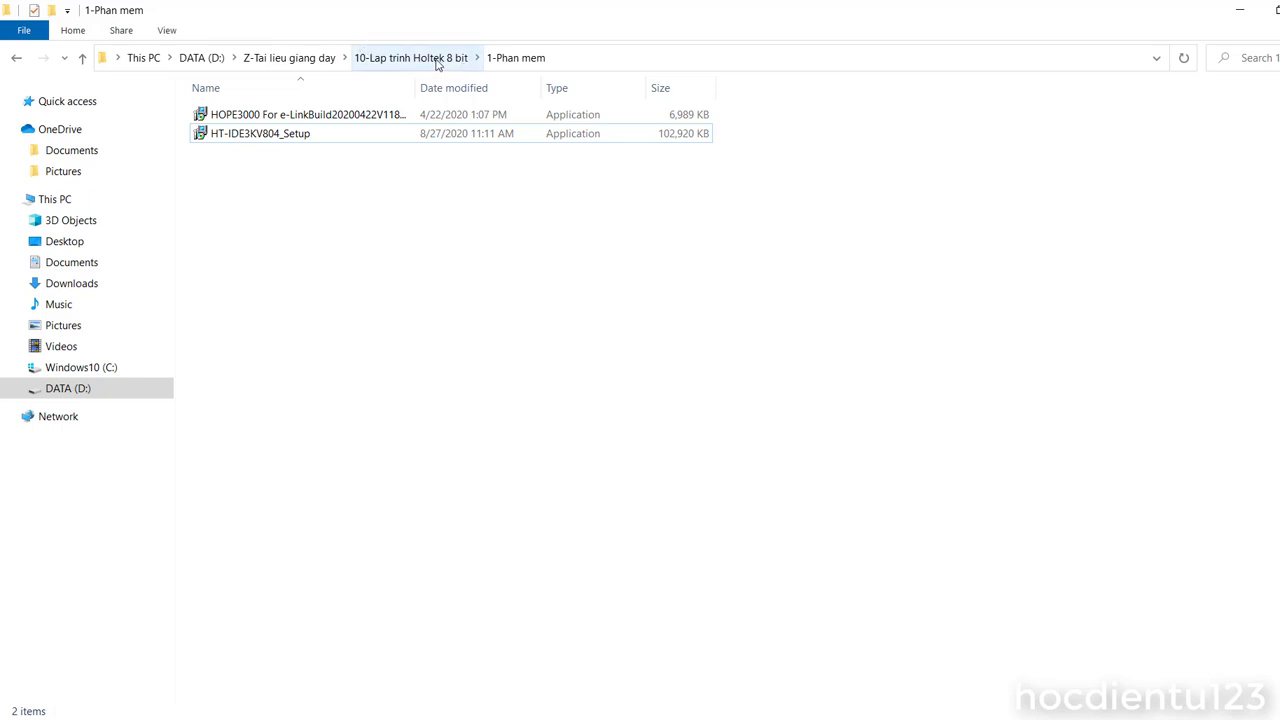
{"action": "left_click", "coordinate": [437, 62]}
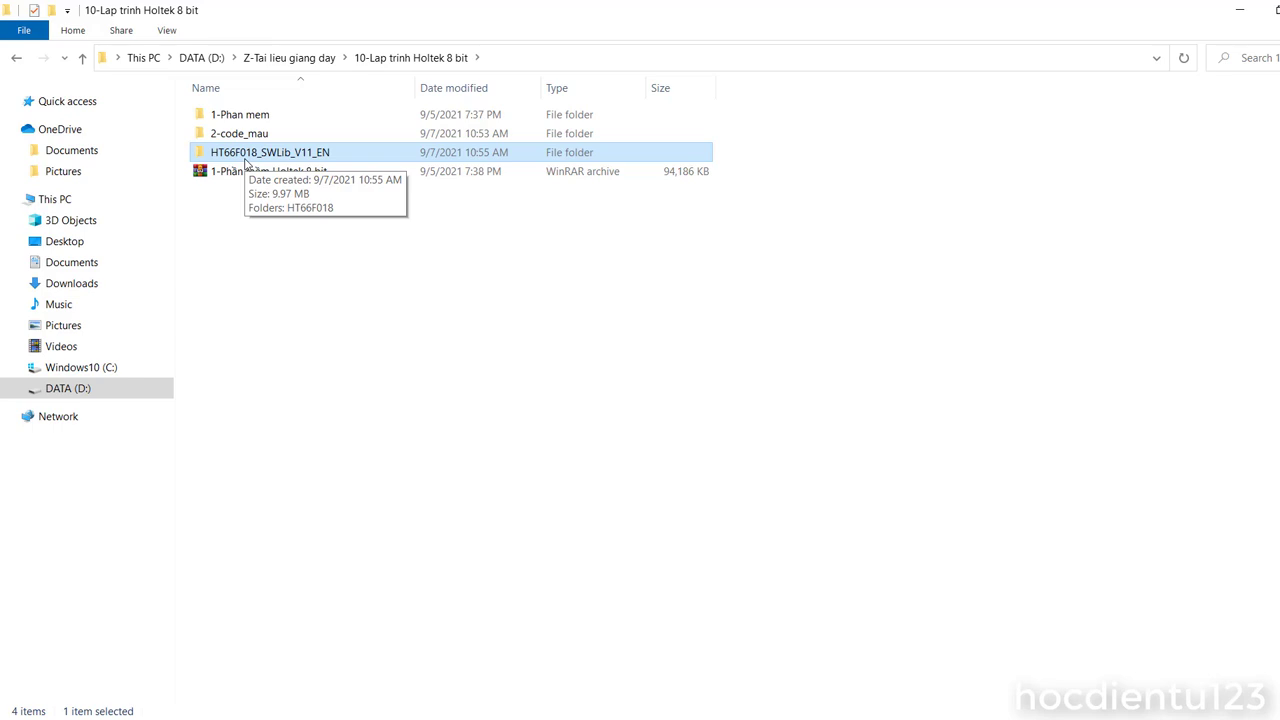
{"action": "double_click", "coordinate": [244, 155]}
{"action": "double_click", "coordinate": [240, 124]}
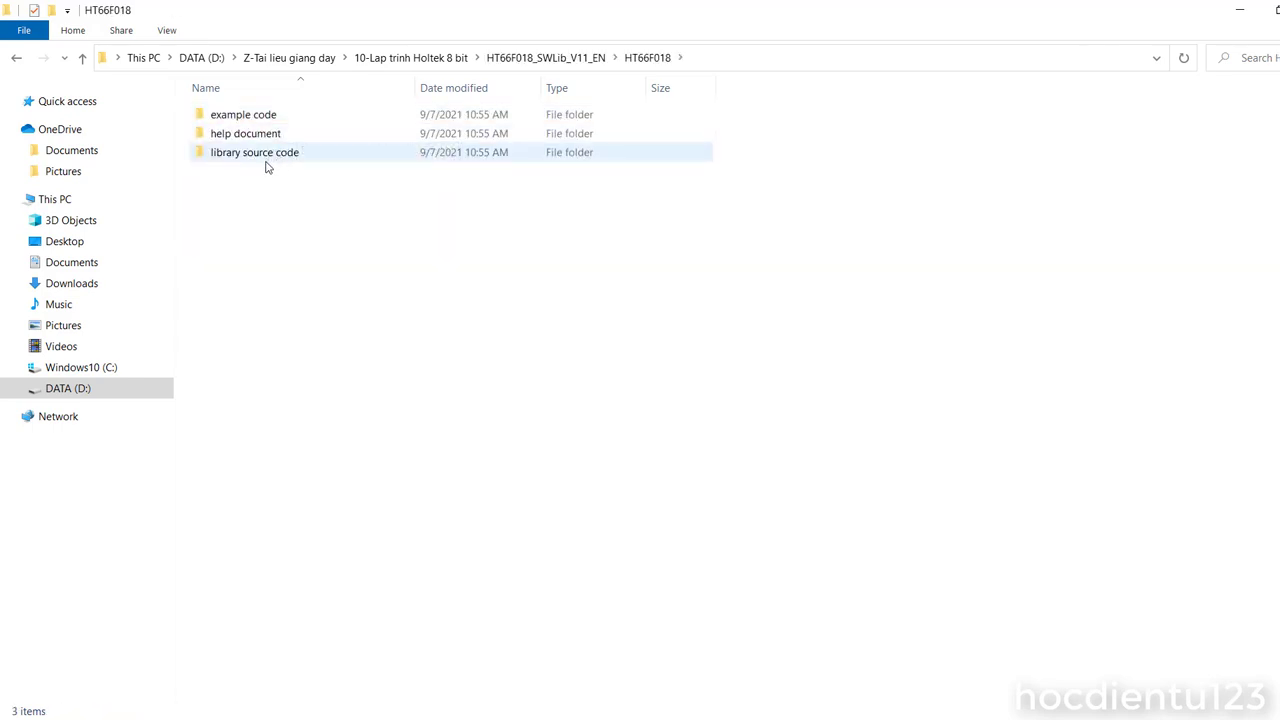
{"action": "double_click", "coordinate": [264, 115]}
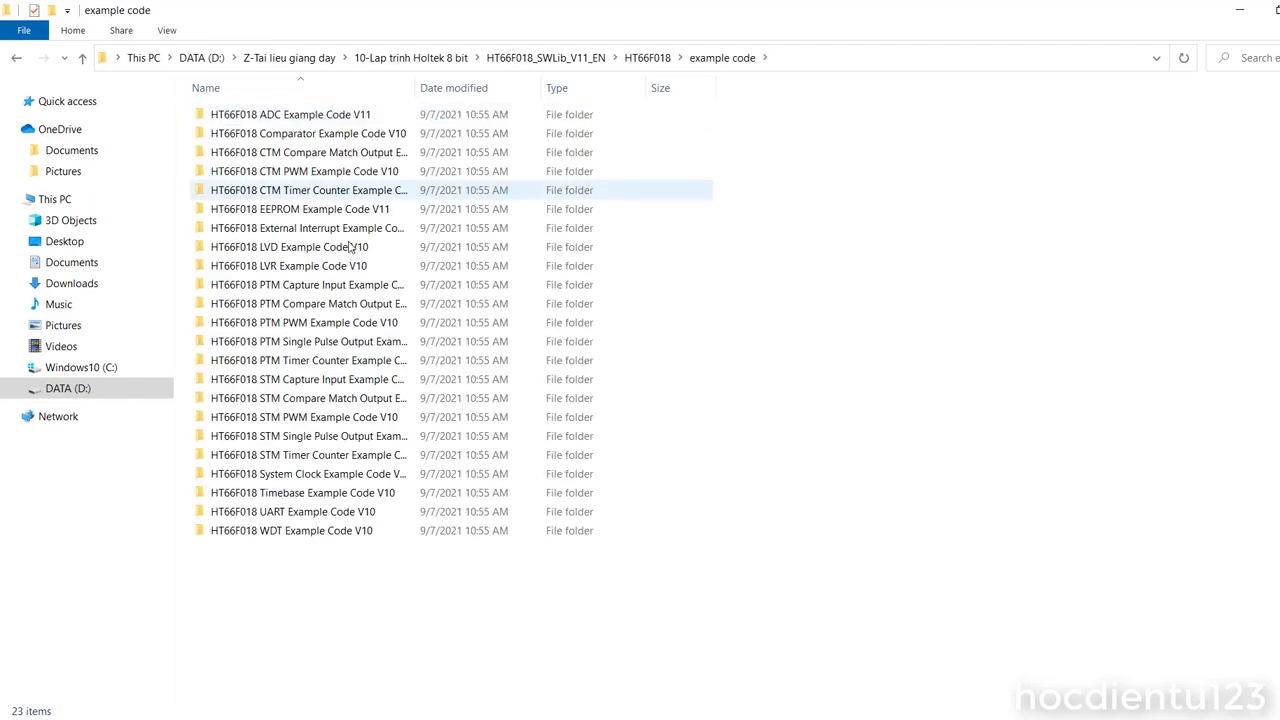
{"action": "left_click", "coordinate": [280, 265]}
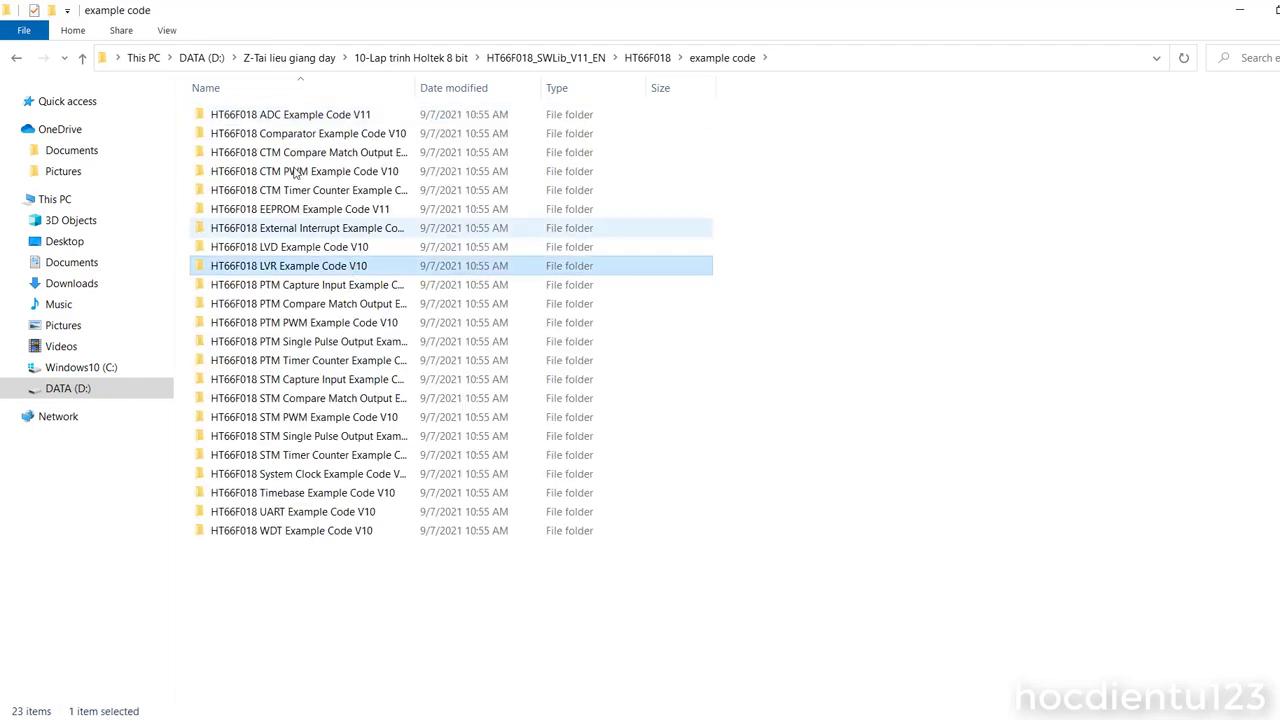
View the HT66F018 library source code folder, return to HT66F018_SWLib_V11_EN and minimize the window.
{"action": "left_click", "coordinate": [17, 60]}
{"action": "double_click", "coordinate": [283, 153]}
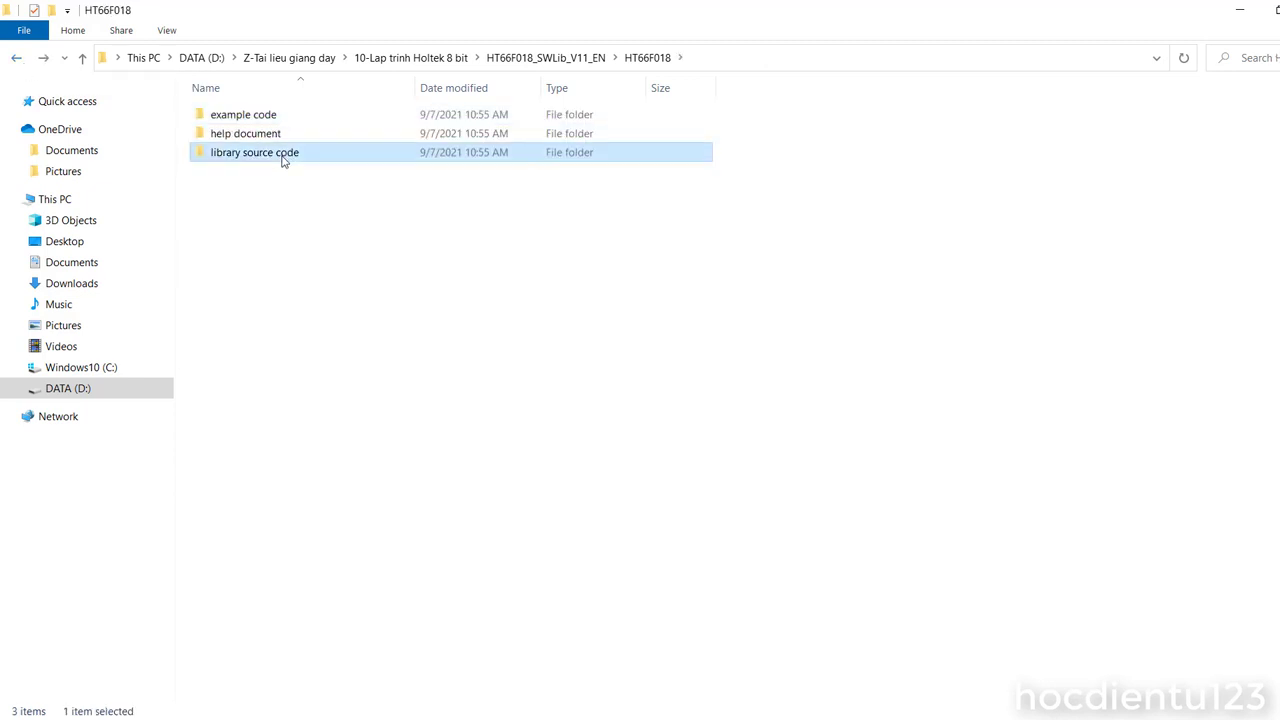
{"action": "left_click", "coordinate": [16, 59]}
{"action": "left_click", "coordinate": [16, 60]}
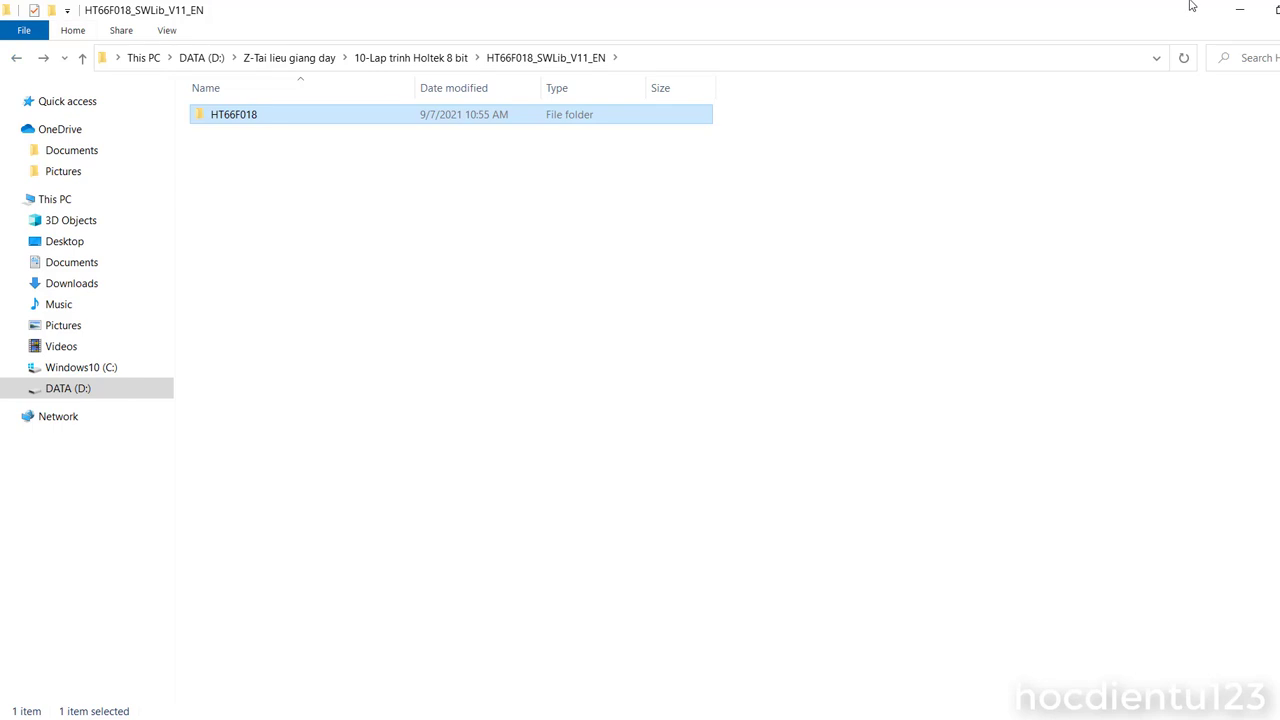
{"action": "left_click", "coordinate": [1240, 9]}
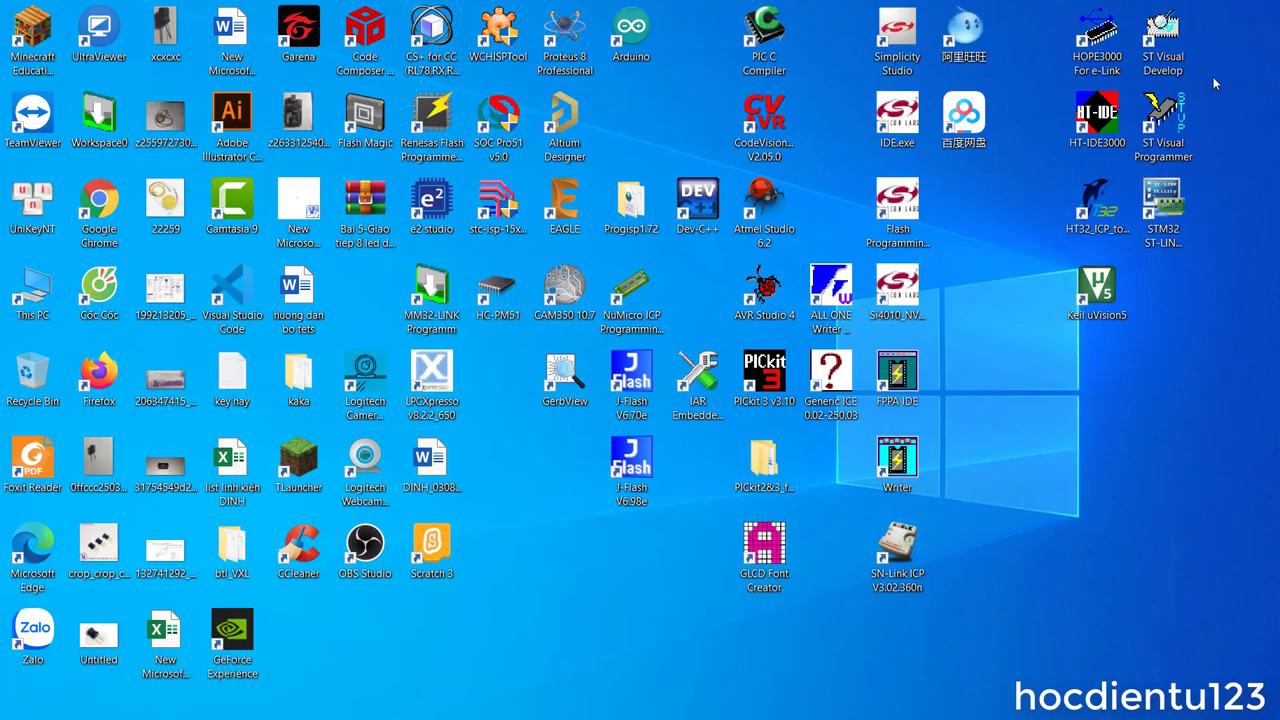
Launch HT-IDE3000 from the desktop and dismiss its missing-project and Holtek ICE connection messages.
{"action": "double_click", "coordinate": [1097, 118]}
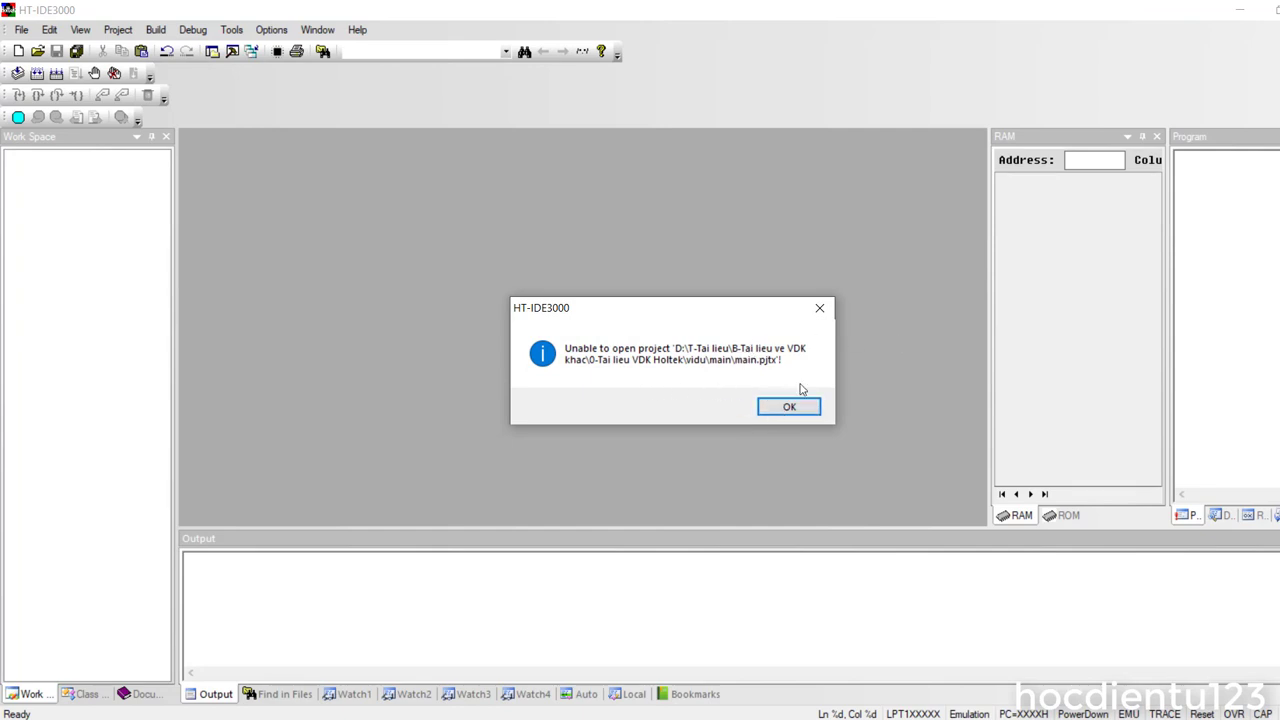
{"action": "left_click", "coordinate": [819, 307]}
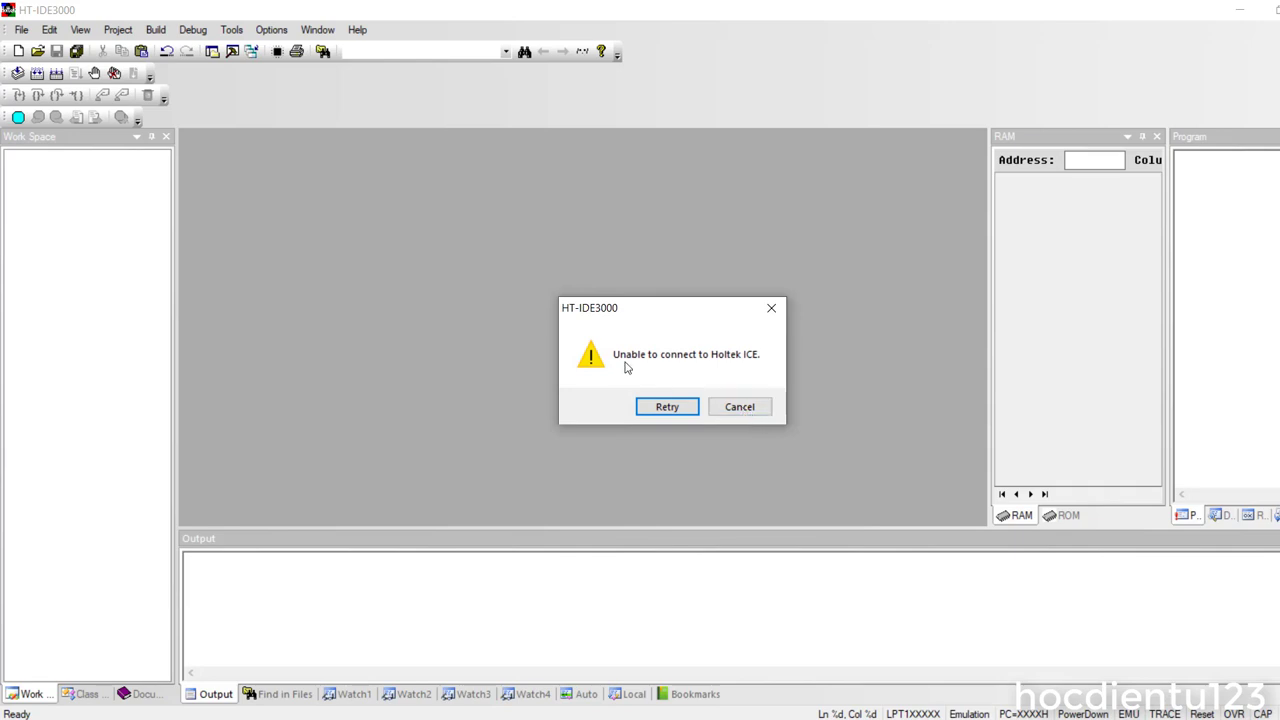
{"action": "left_click", "coordinate": [751, 412]}
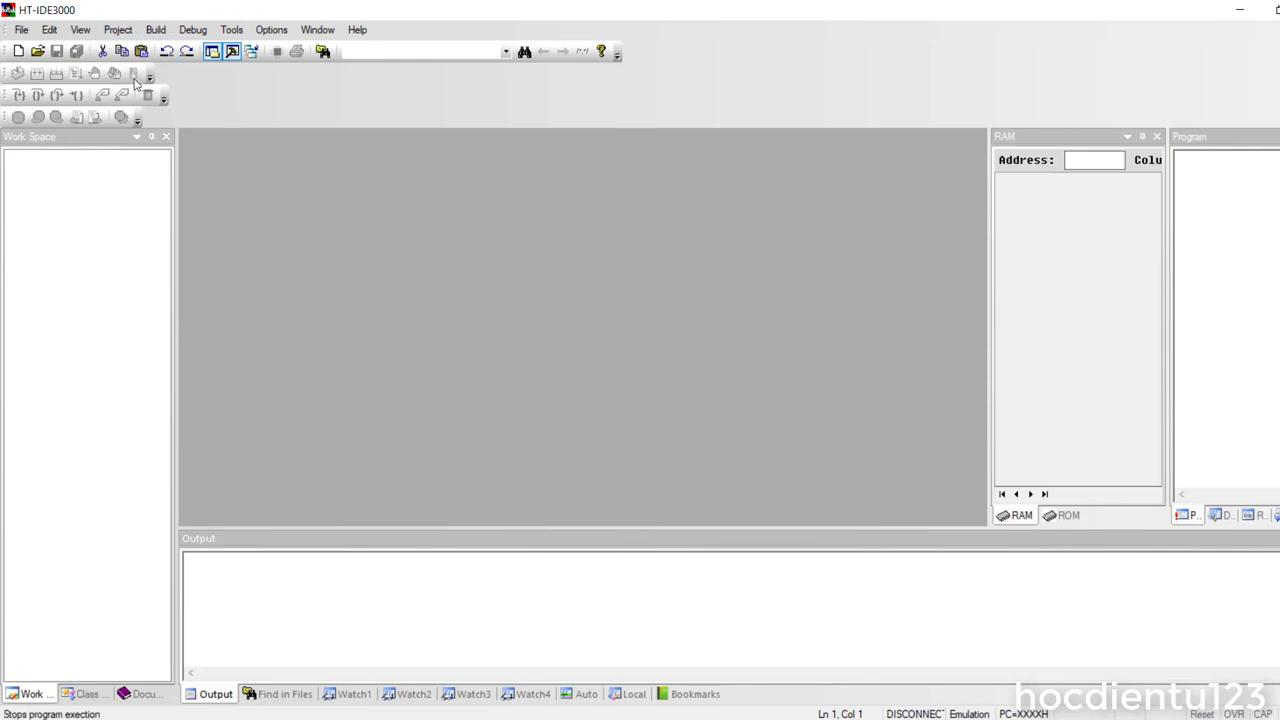
Start a new project and name it main.
{"action": "left_click", "coordinate": [129, 31]}
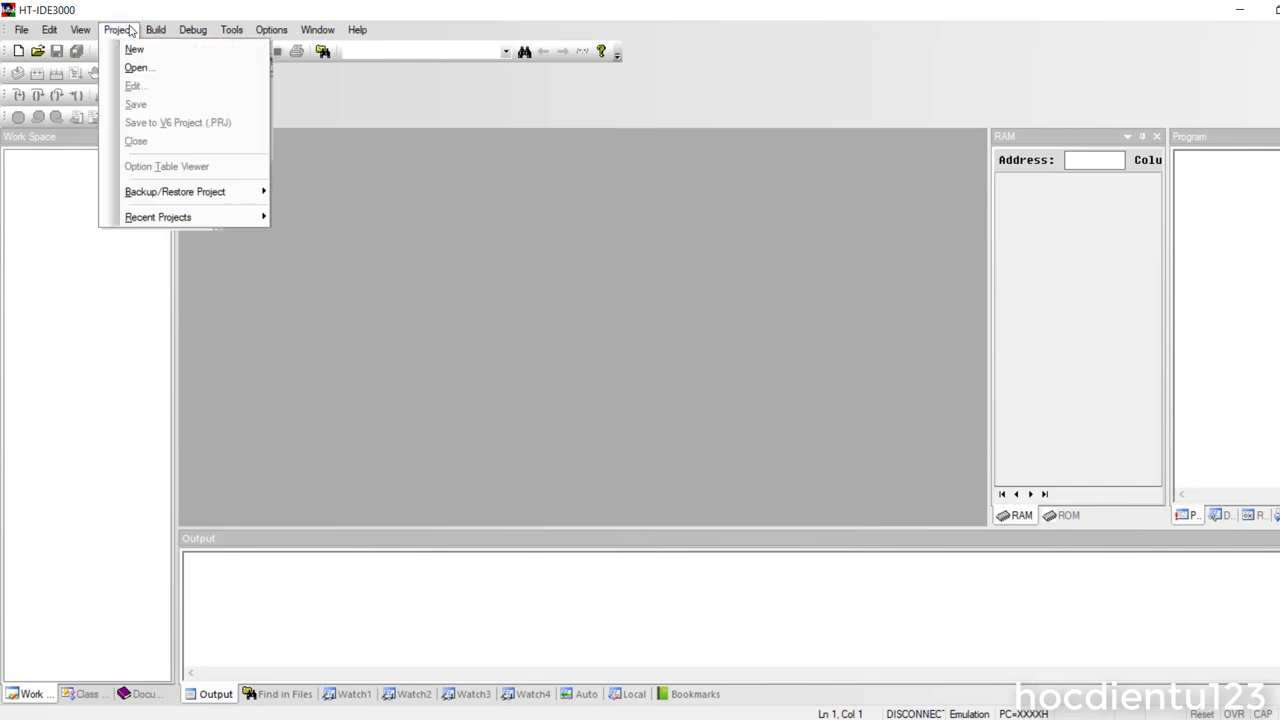
{"action": "left_click", "coordinate": [134, 49]}
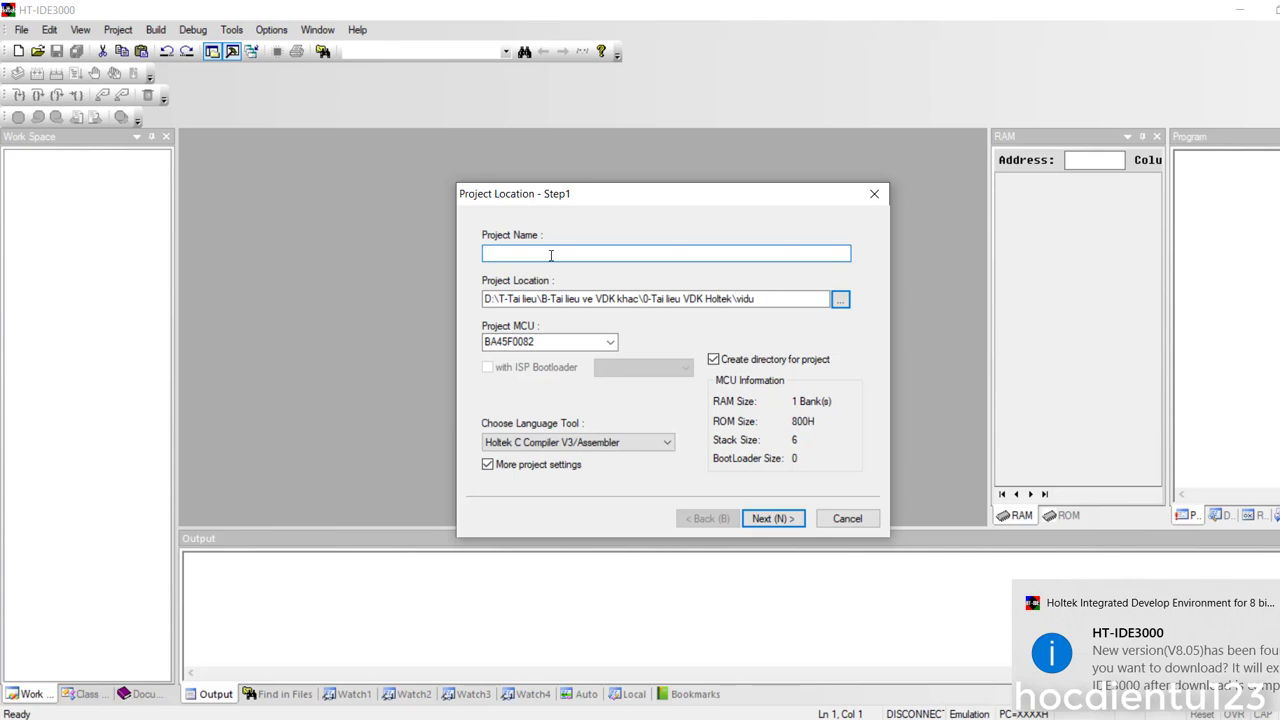
{"action": "type", "text": "ma"}
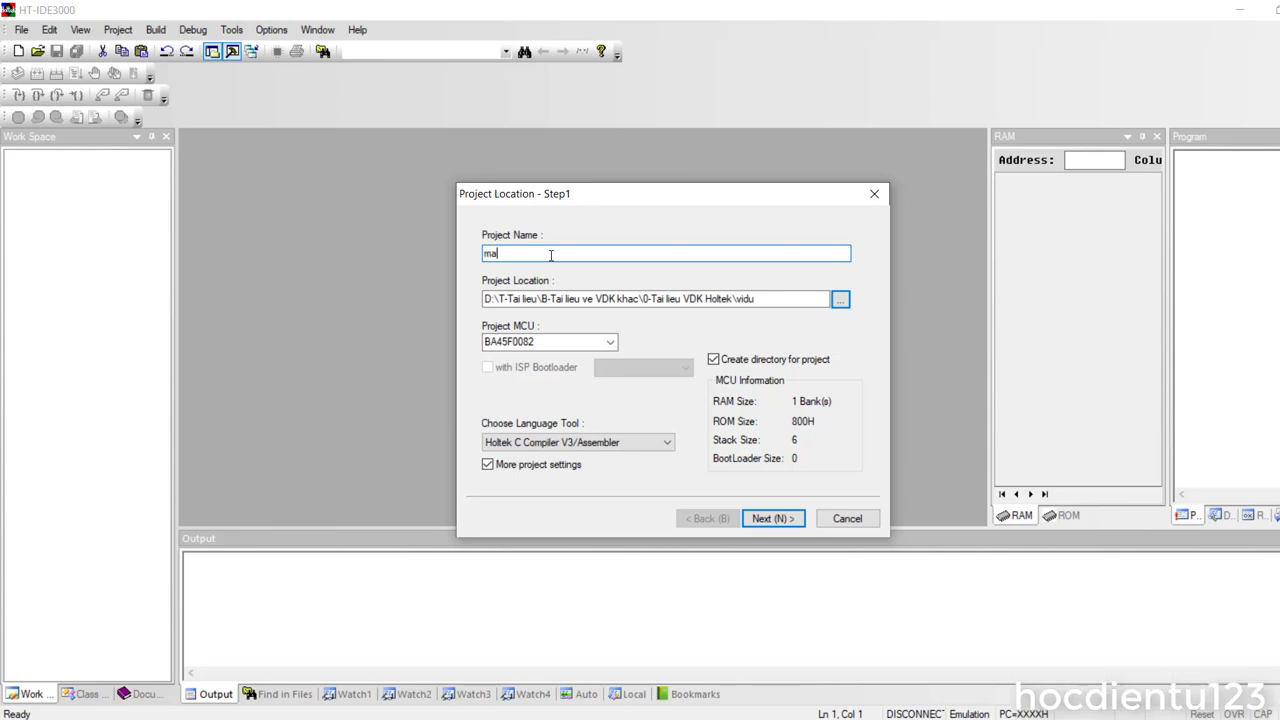
{"action": "type", "text": "in"}
{"action": "left_click_drag", "start_coordinate": [563, 298], "coordinate": [835, 298]}
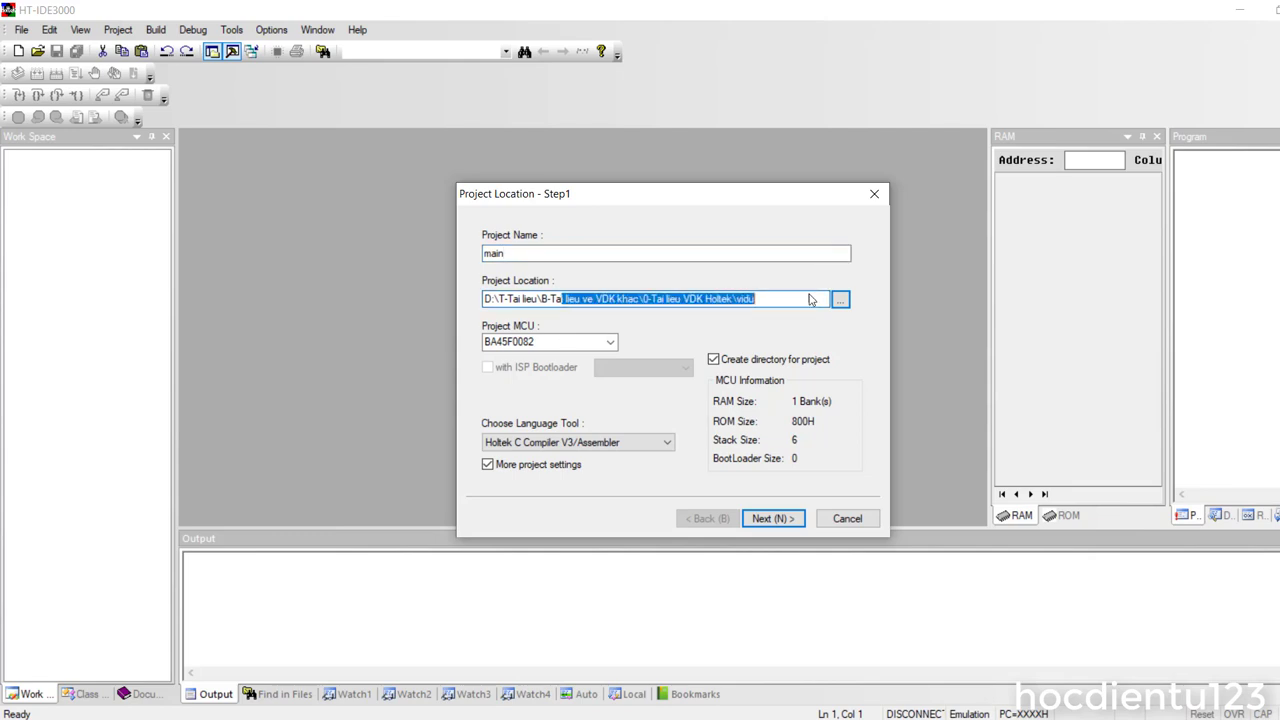
{"action": "left_click", "coordinate": [842, 298]}
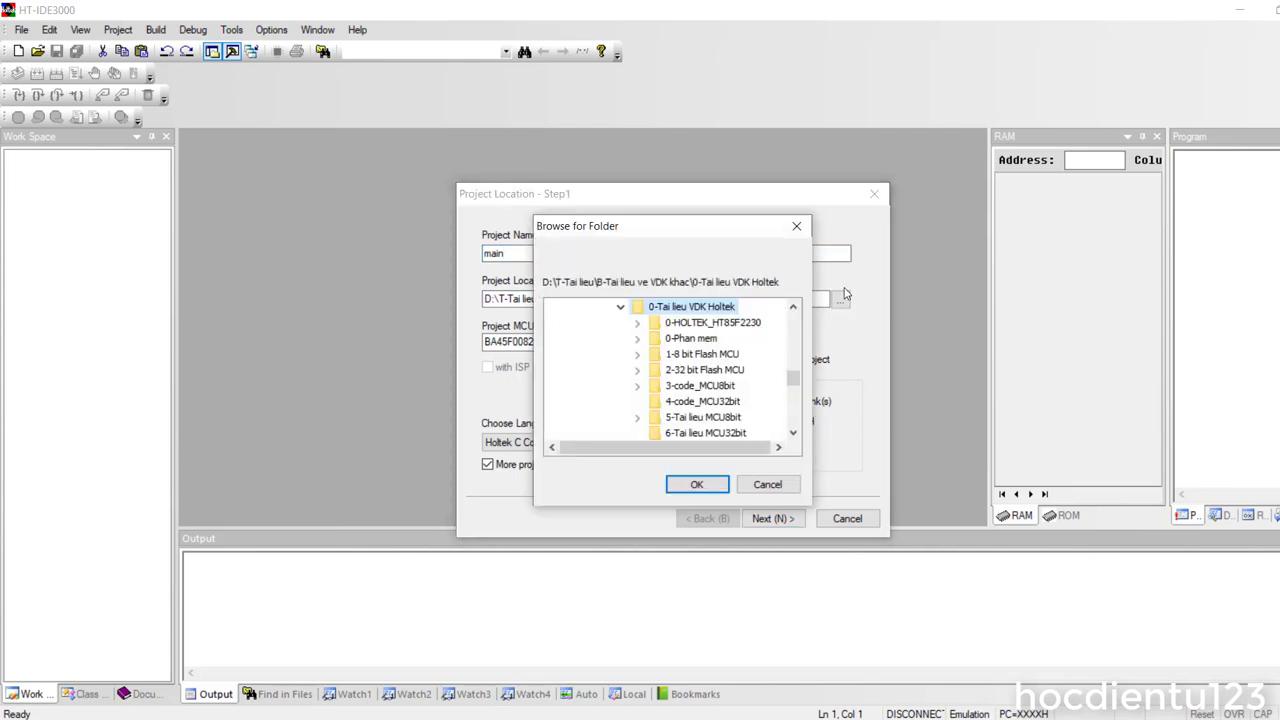
{"action": "scroll", "coordinate": [718, 384], "scroll_direction": "down", "scroll_amount": 6}
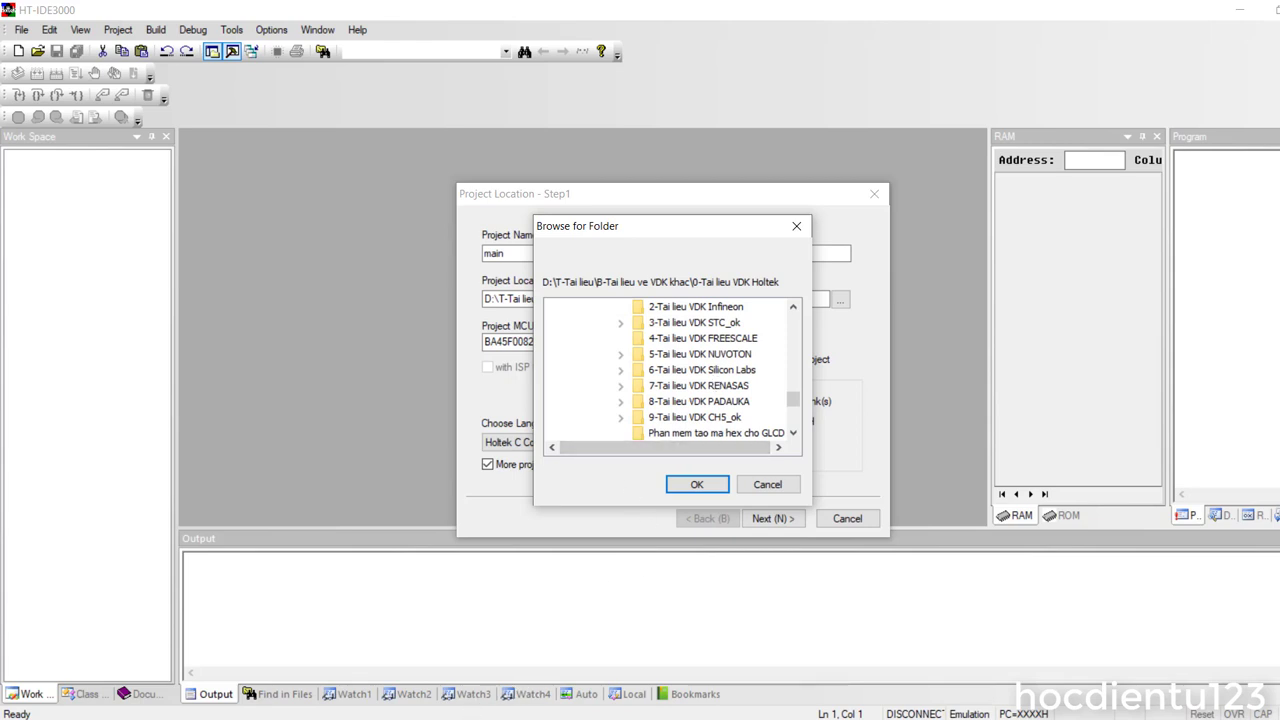
Switch to File Explorer and create a folder named vidu inside 10-Lap trinh Holtek 8 bit.
{"action": "mouse_move", "coordinate": [457, 718]}
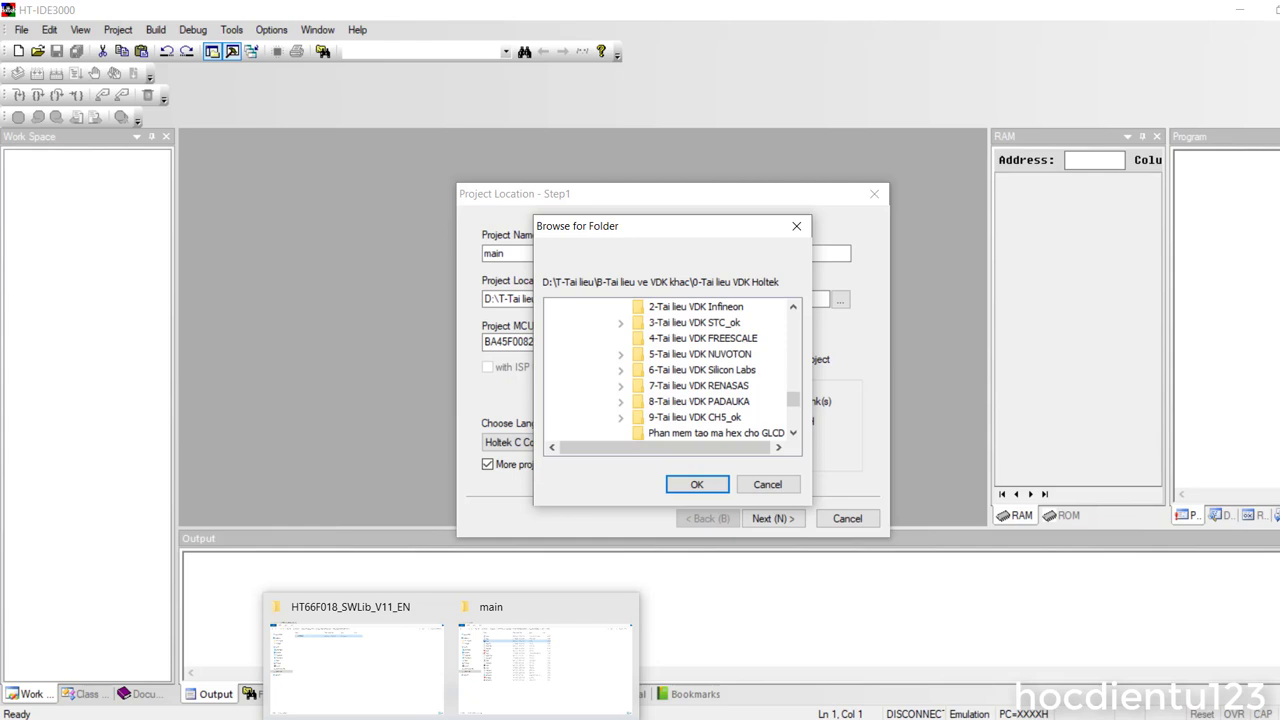
{"action": "left_click", "coordinate": [436, 606]}
{"action": "left_click", "coordinate": [398, 58]}
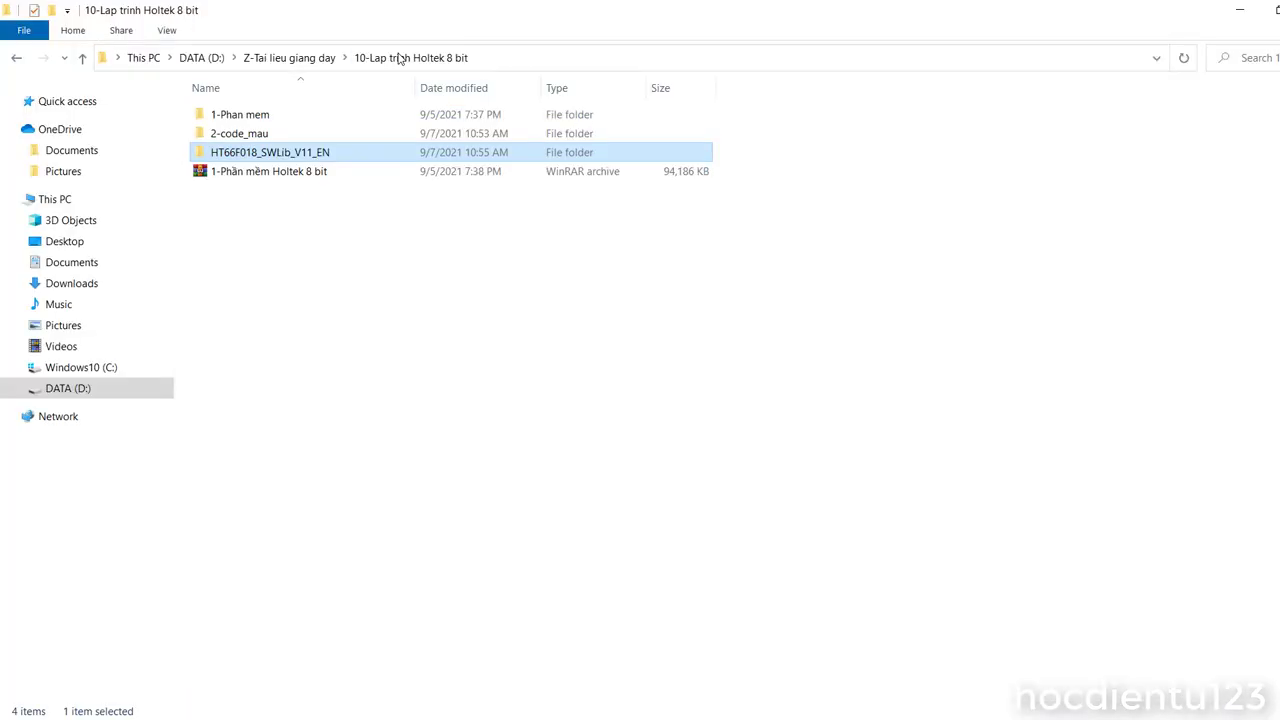
{"action": "left_click", "coordinate": [354, 246]}
{"action": "right_click", "coordinate": [354, 246]}
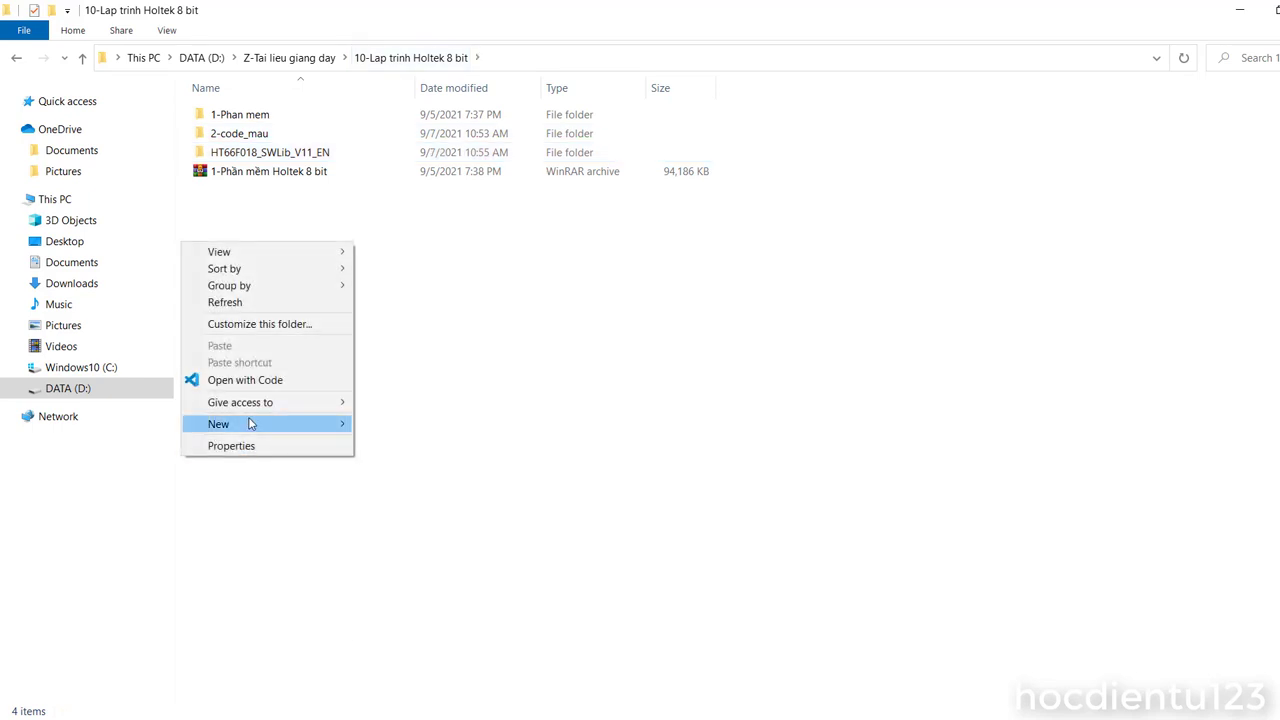
{"action": "mouse_move", "coordinate": [250, 424]}
{"action": "left_click", "coordinate": [385, 424]}
{"action": "type", "text": "v"}
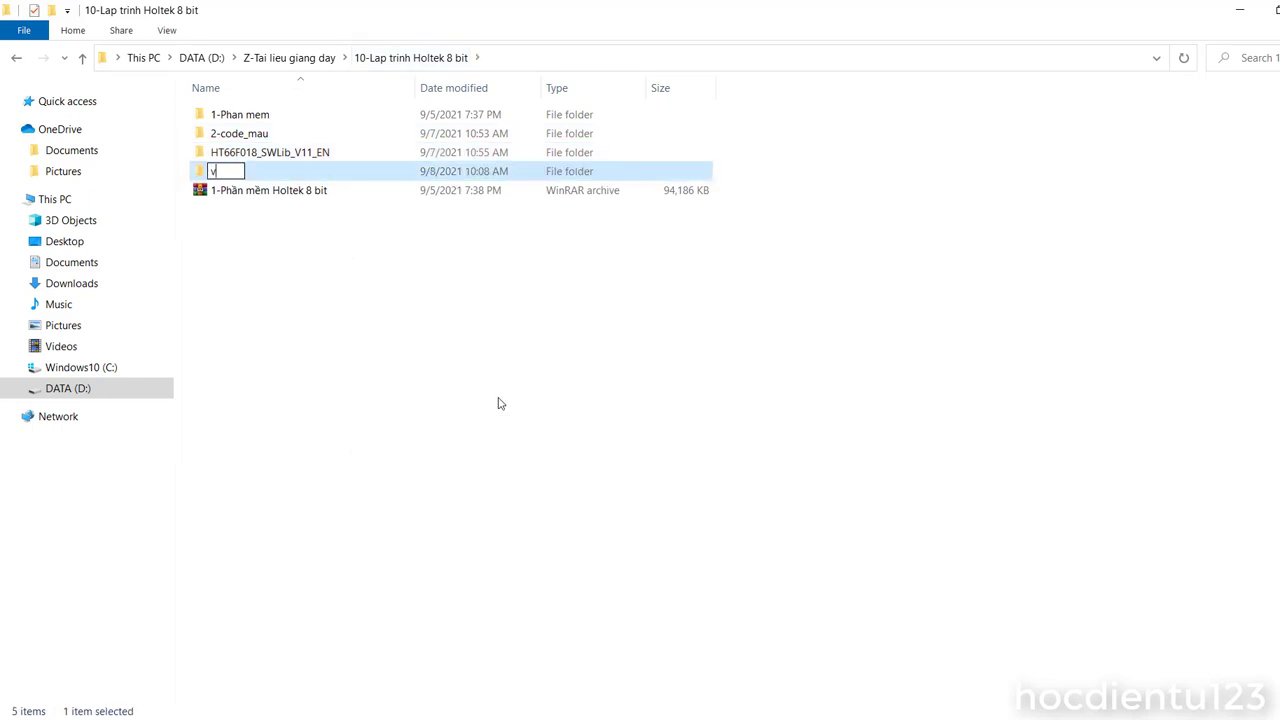
{"action": "type", "text": "idu"}
{"action": "left_click", "coordinate": [500, 403]}
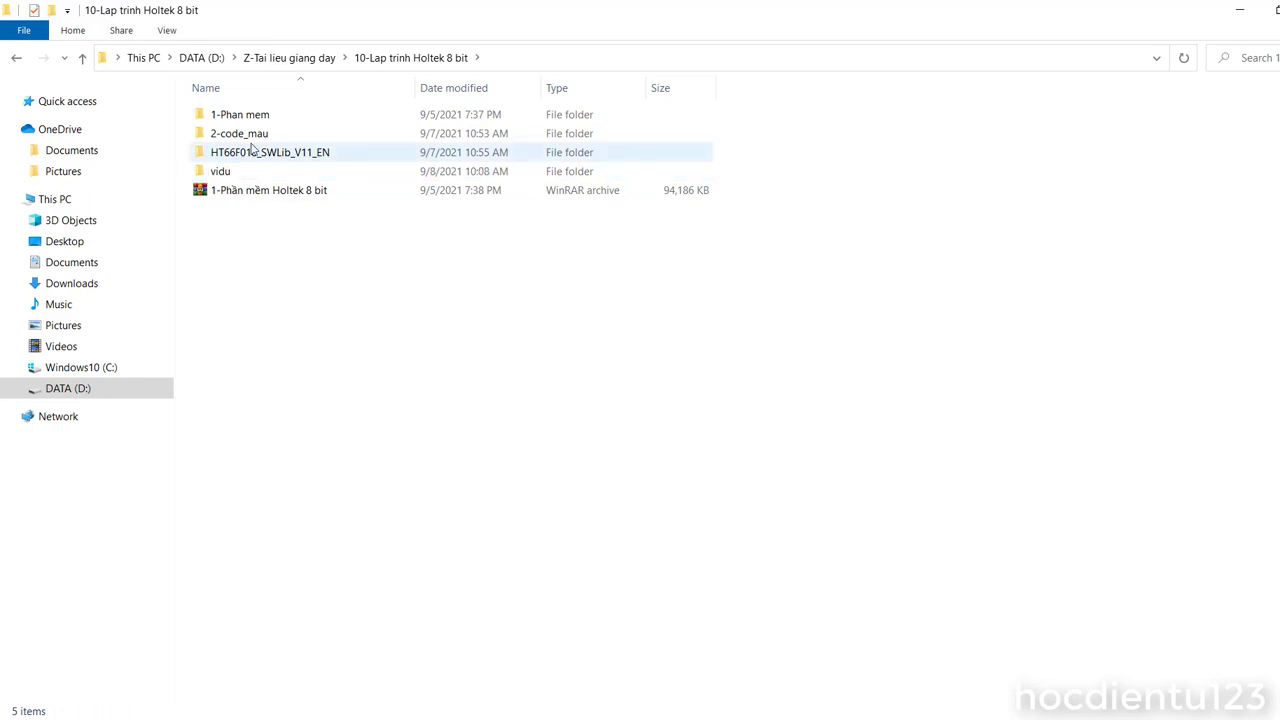
{"action": "left_click", "coordinate": [236, 172]}
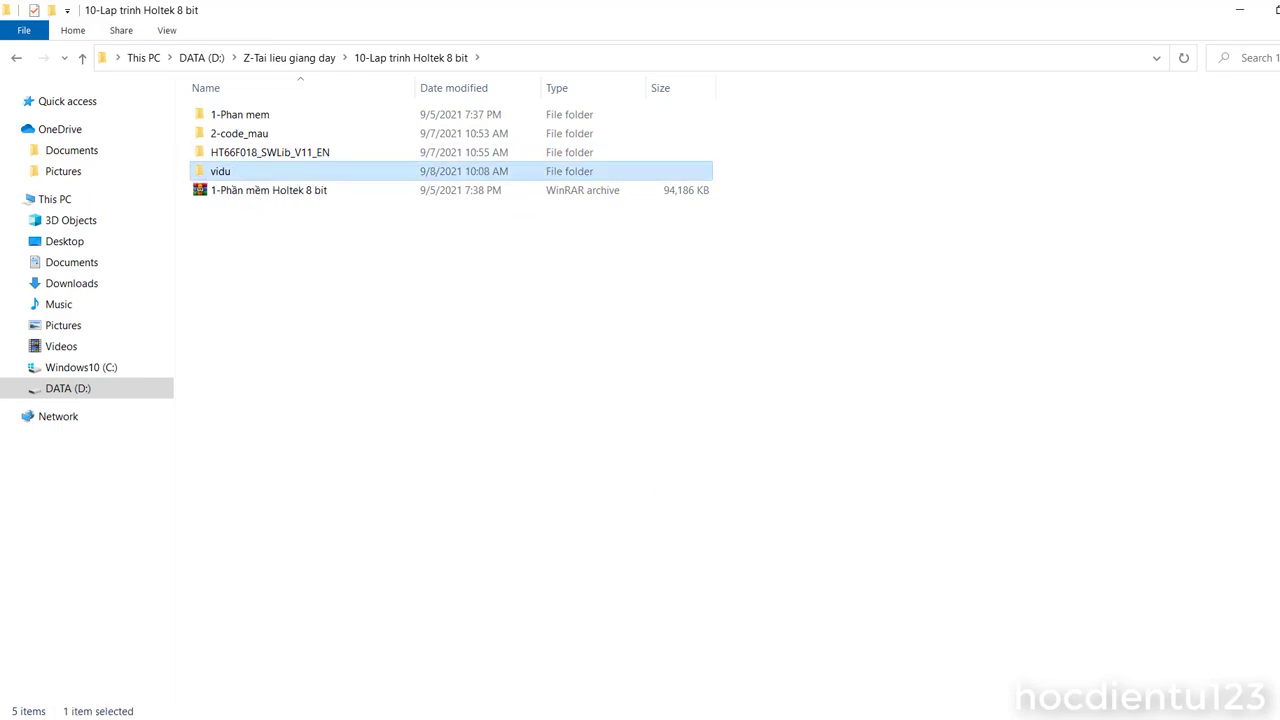
Back in HT-IDE3000, set the project location to D:\Z-Tai lieu giang day\10-Lap trinh Holtek 8 bit\vidu.
{"action": "mouse_move", "coordinate": [640, 712]}
{"action": "left_click", "coordinate": [630, 670]}
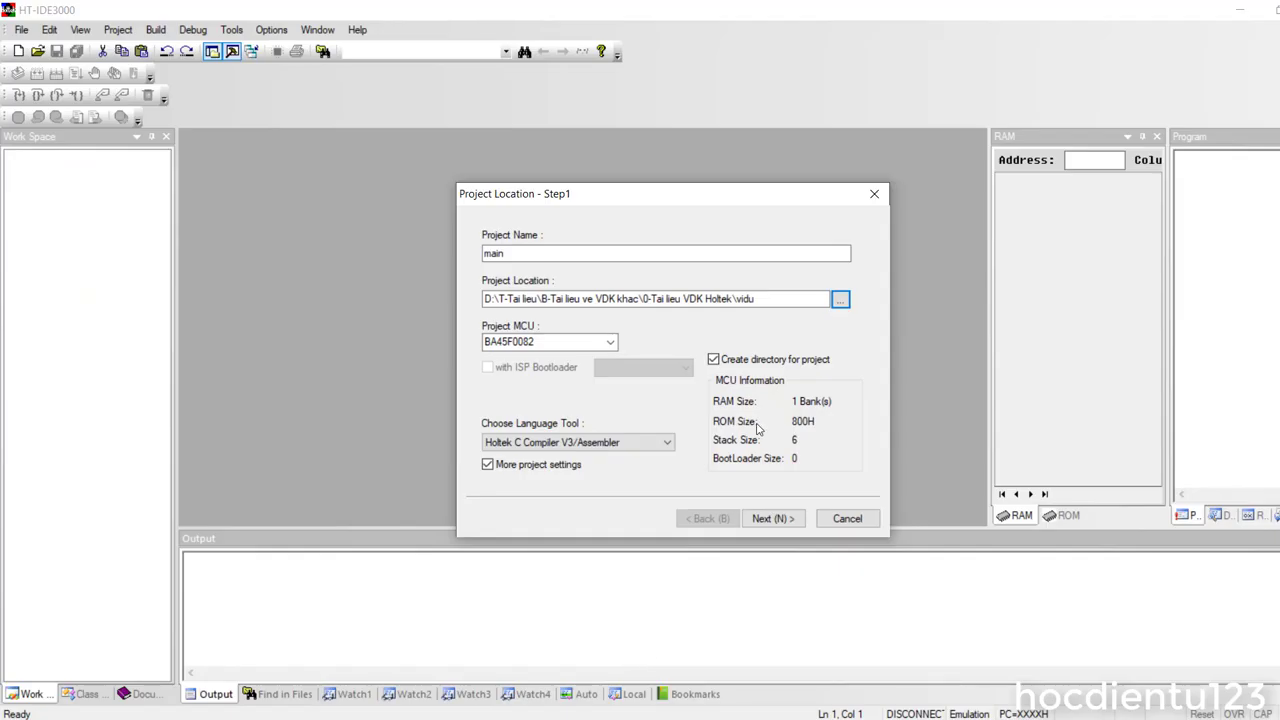
{"action": "left_click", "coordinate": [843, 298]}
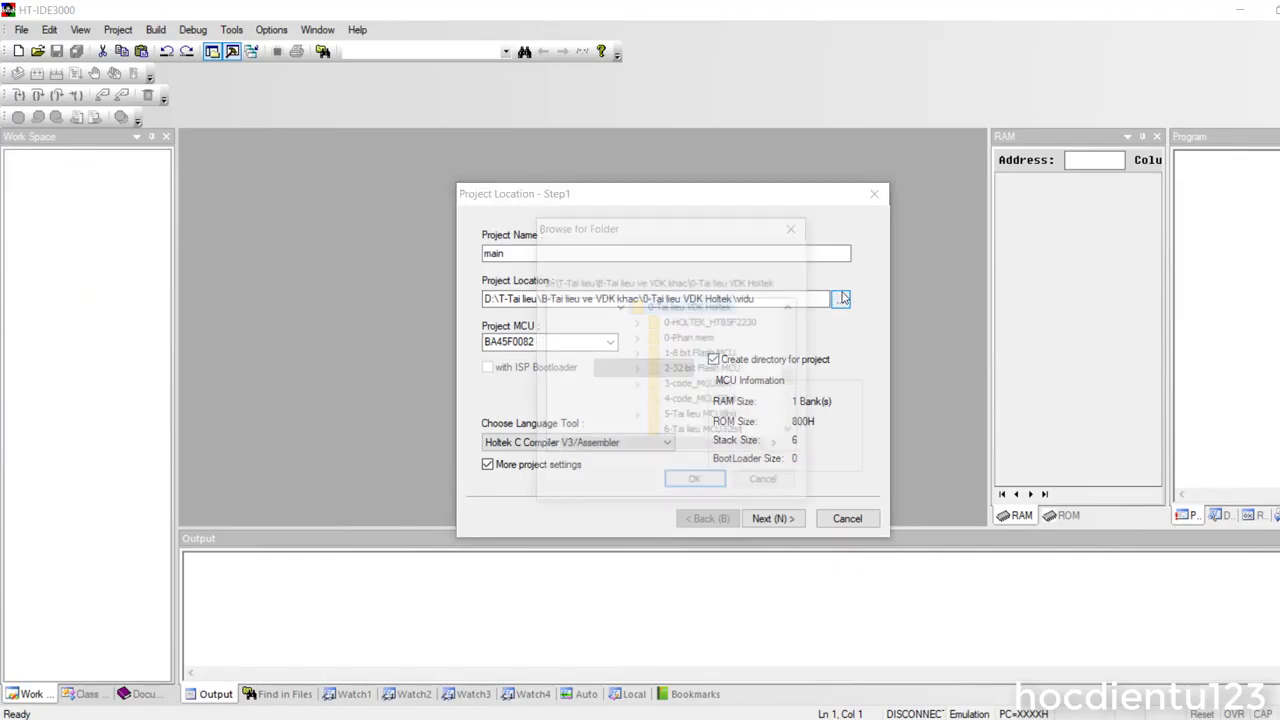
{"action": "scroll", "coordinate": [714, 369], "scroll_direction": "down", "scroll_amount": 4}
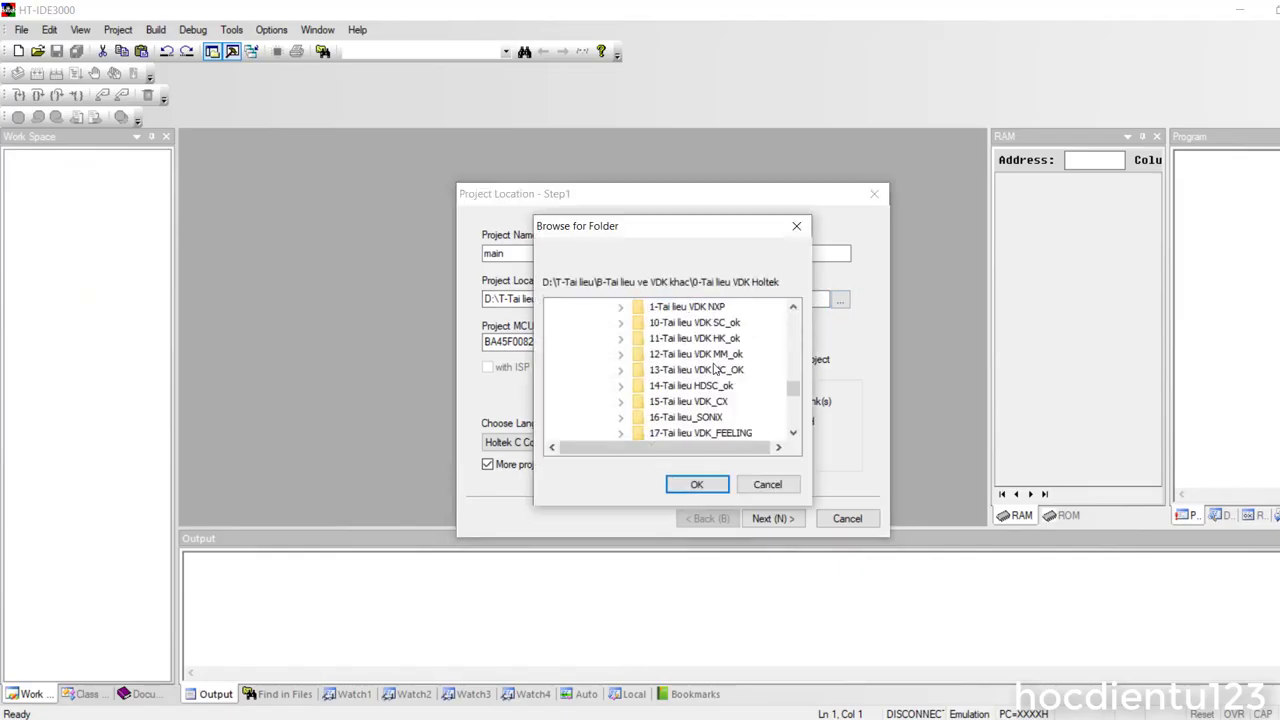
{"action": "scroll", "coordinate": [714, 369], "scroll_direction": "down", "scroll_amount": 10}
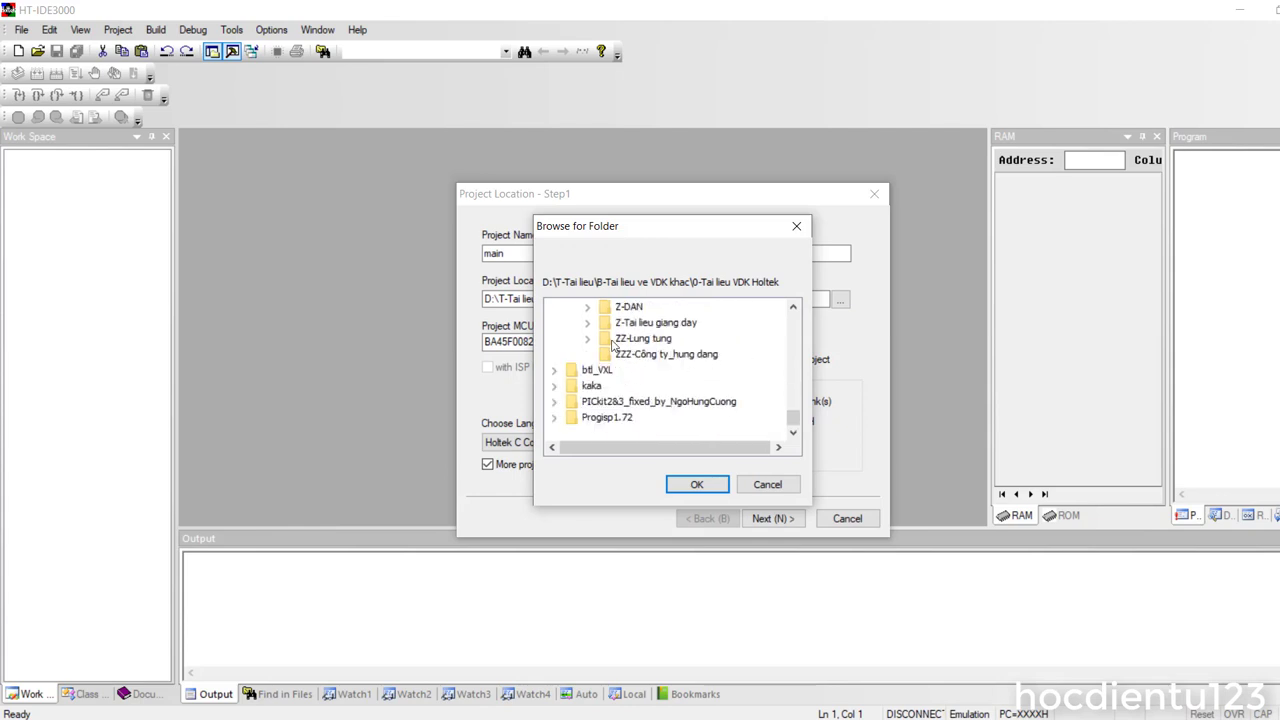
{"action": "left_click", "coordinate": [587, 322]}
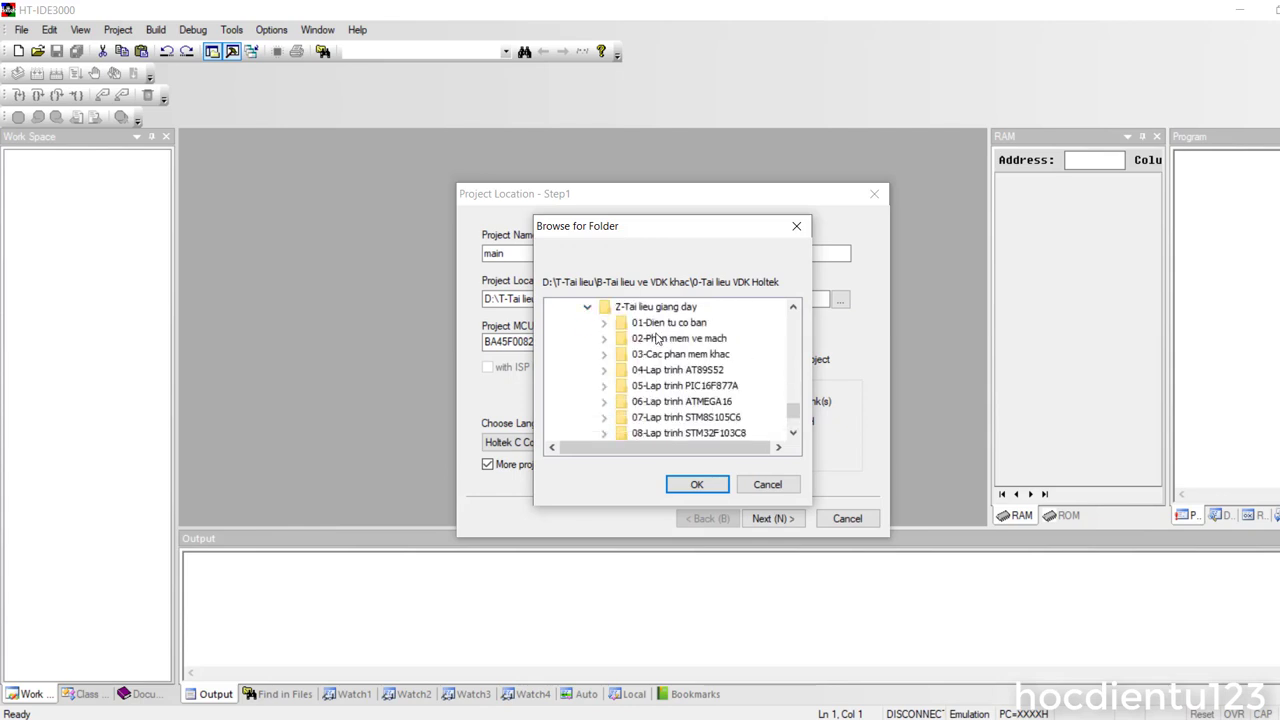
{"action": "scroll", "coordinate": [666, 378], "scroll_direction": "down", "scroll_amount": 3}
{"action": "left_click", "coordinate": [633, 325]}
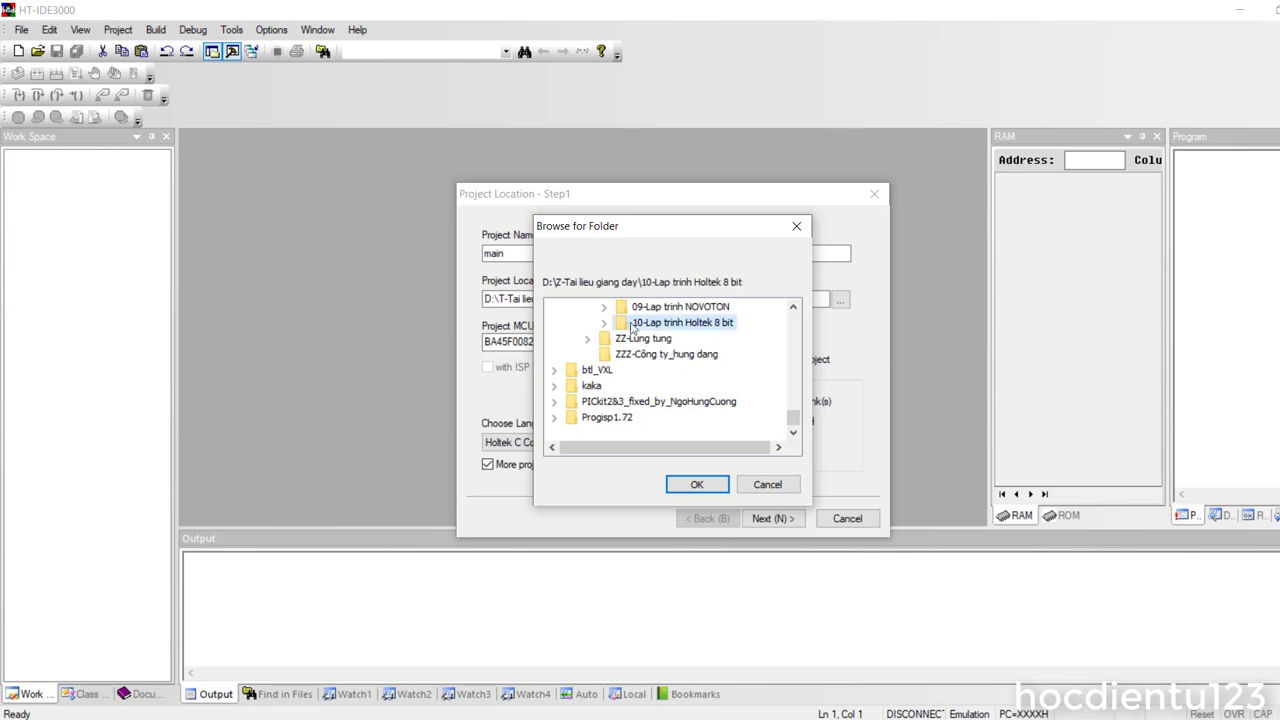
{"action": "left_click", "coordinate": [604, 322]}
{"action": "left_click", "coordinate": [652, 386]}
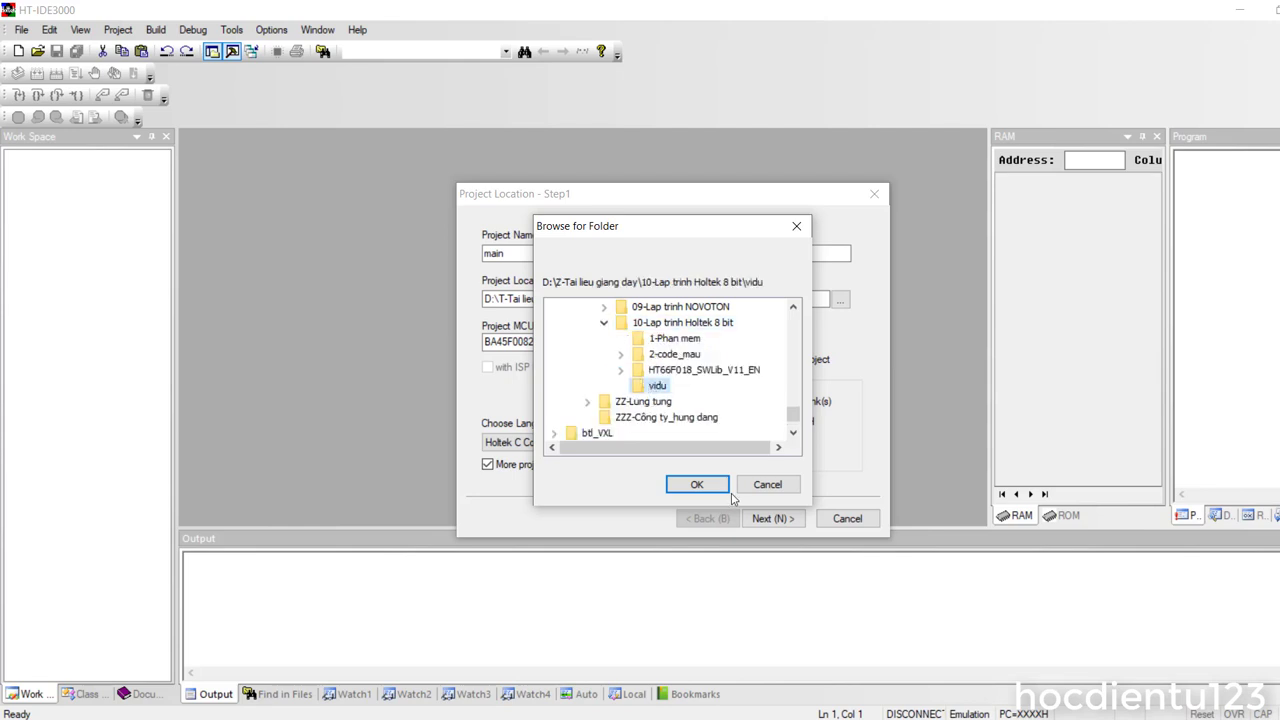
{"action": "left_click", "coordinate": [696, 485]}
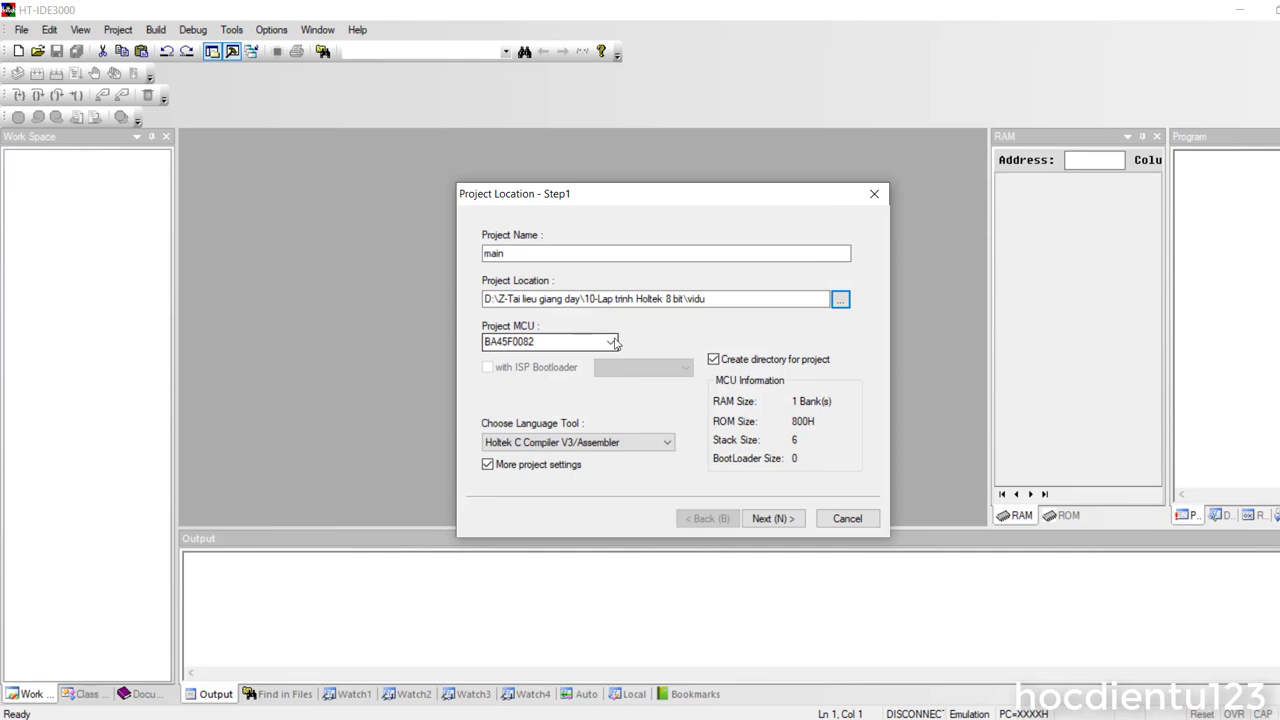
Select HT66F018 as the project MCU, continue to the project options and acknowledge the pin notice.
{"action": "left_click", "coordinate": [610, 342]}
{"action": "left_click_drag", "start_coordinate": [612, 378], "coordinate": [637, 567]}
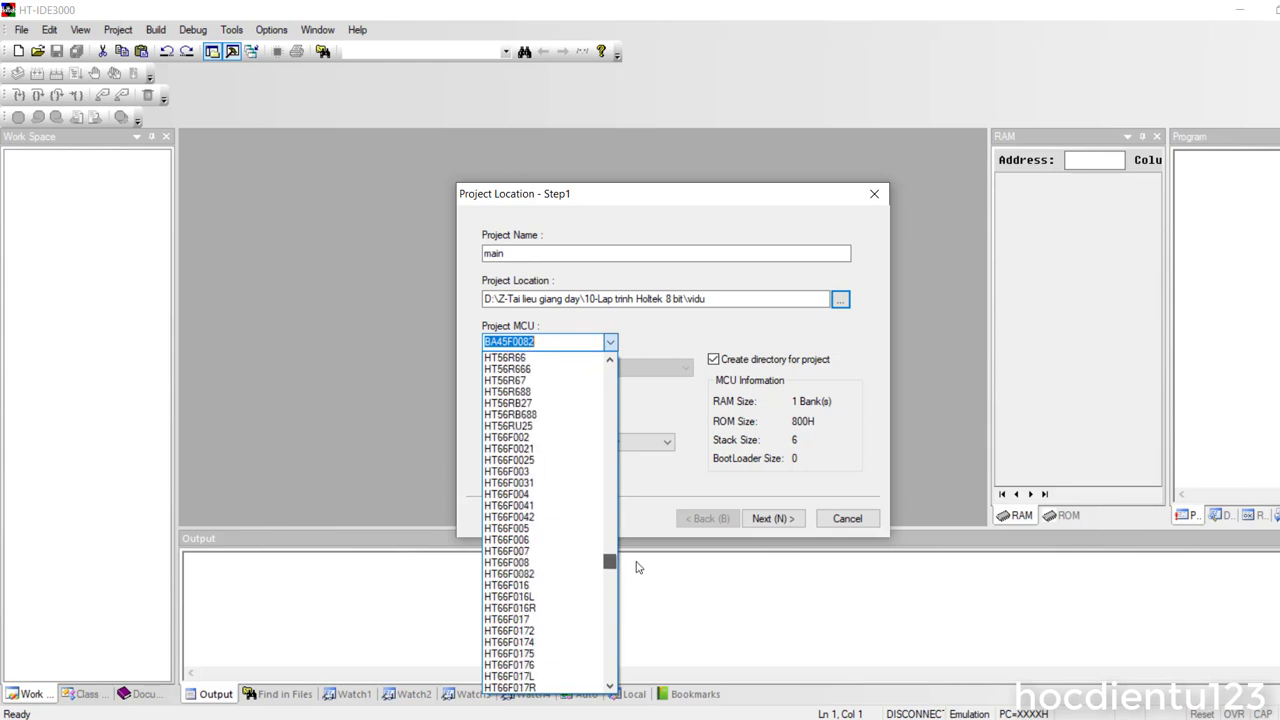
{"action": "left_click_drag", "start_coordinate": [637, 567], "coordinate": [640, 569]}
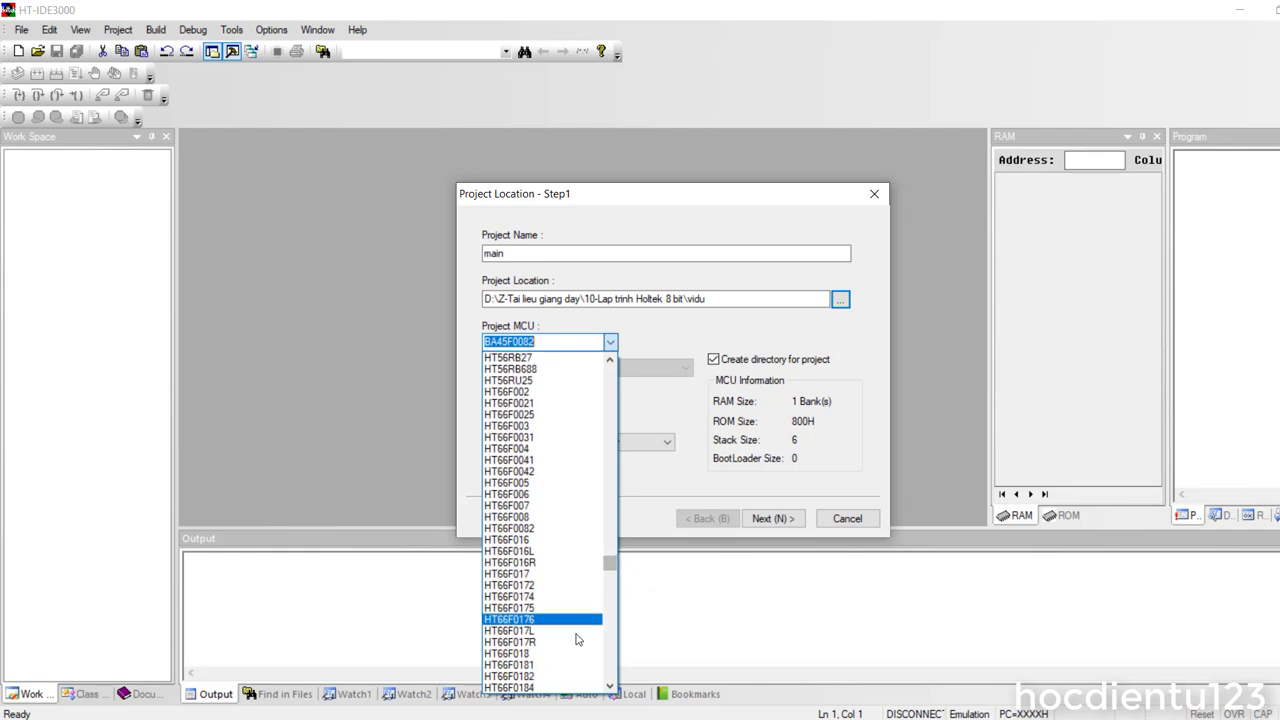
{"action": "left_click", "coordinate": [522, 655]}
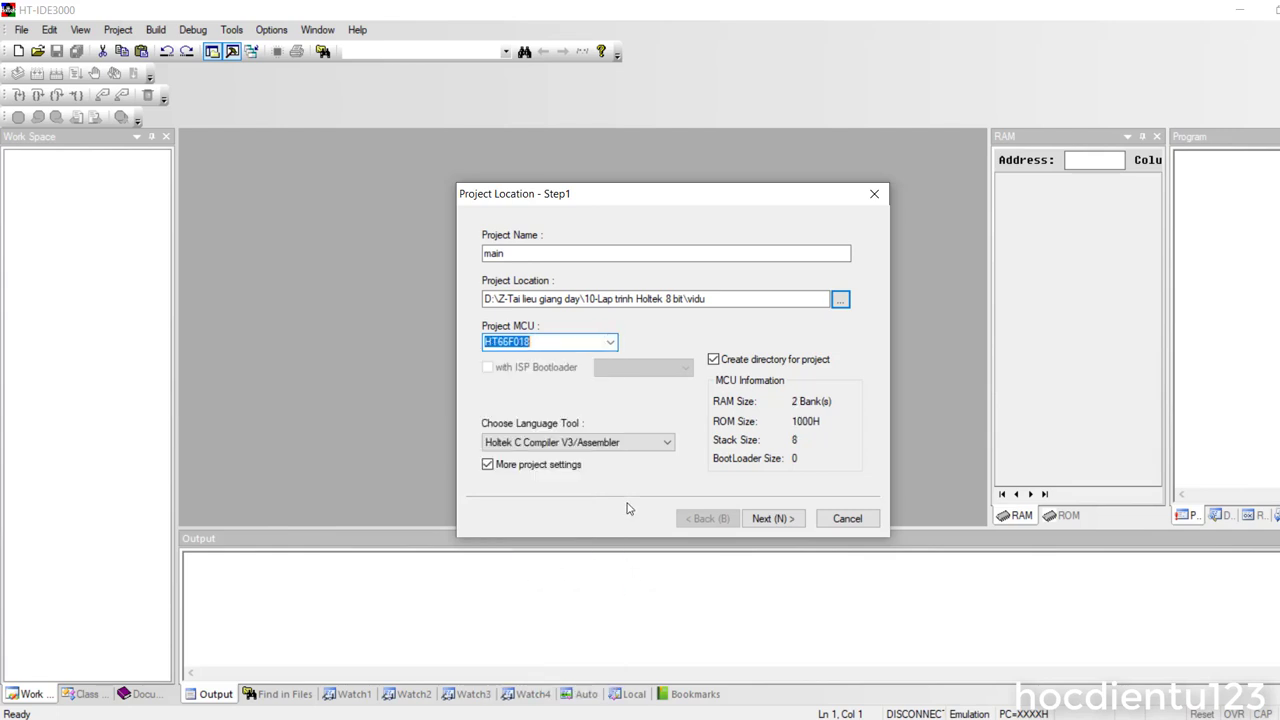
{"action": "left_click", "coordinate": [773, 520]}
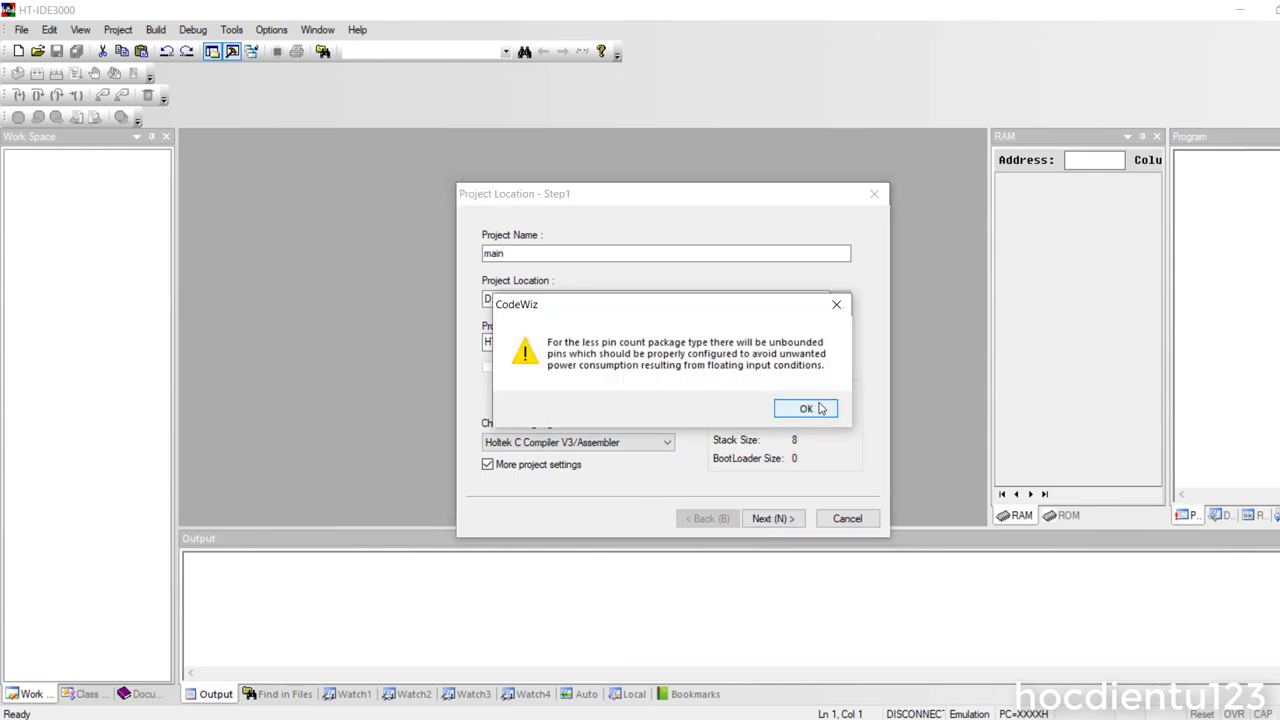
{"action": "left_click", "coordinate": [820, 408]}
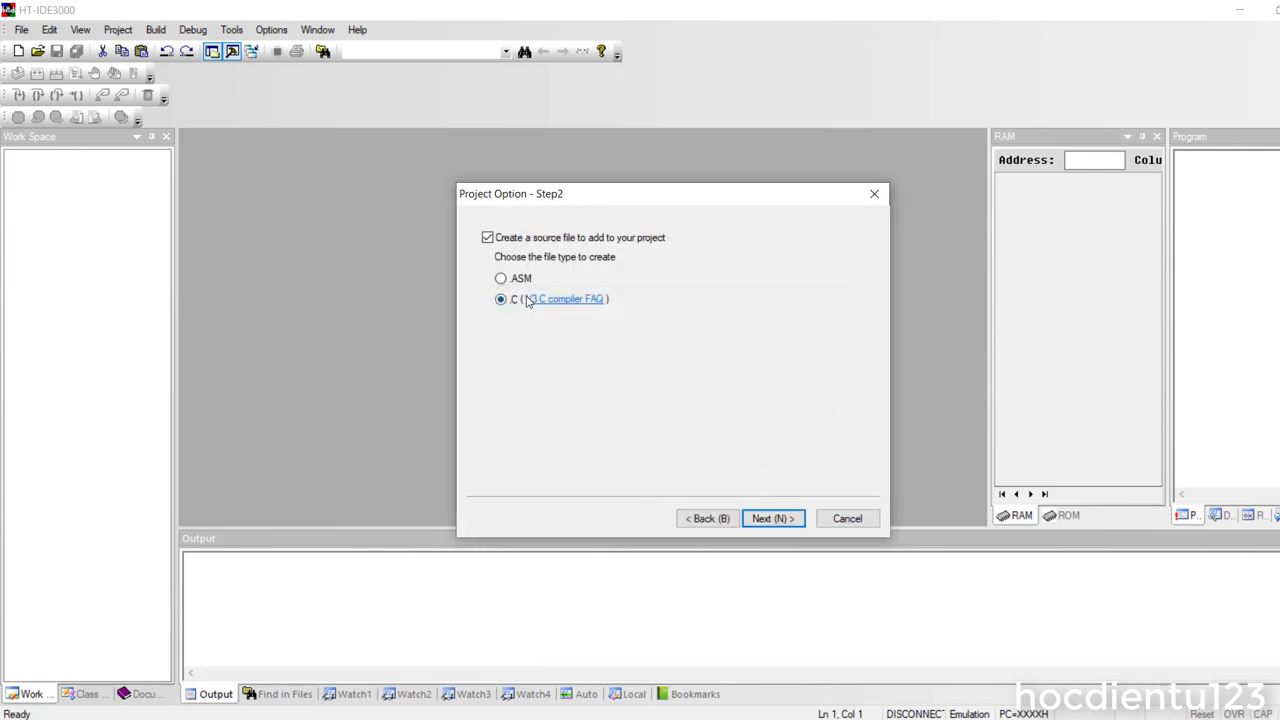
Create the project with a C source file named main.c and acknowledge the emulation warning.
{"action": "left_click", "coordinate": [772, 519]}
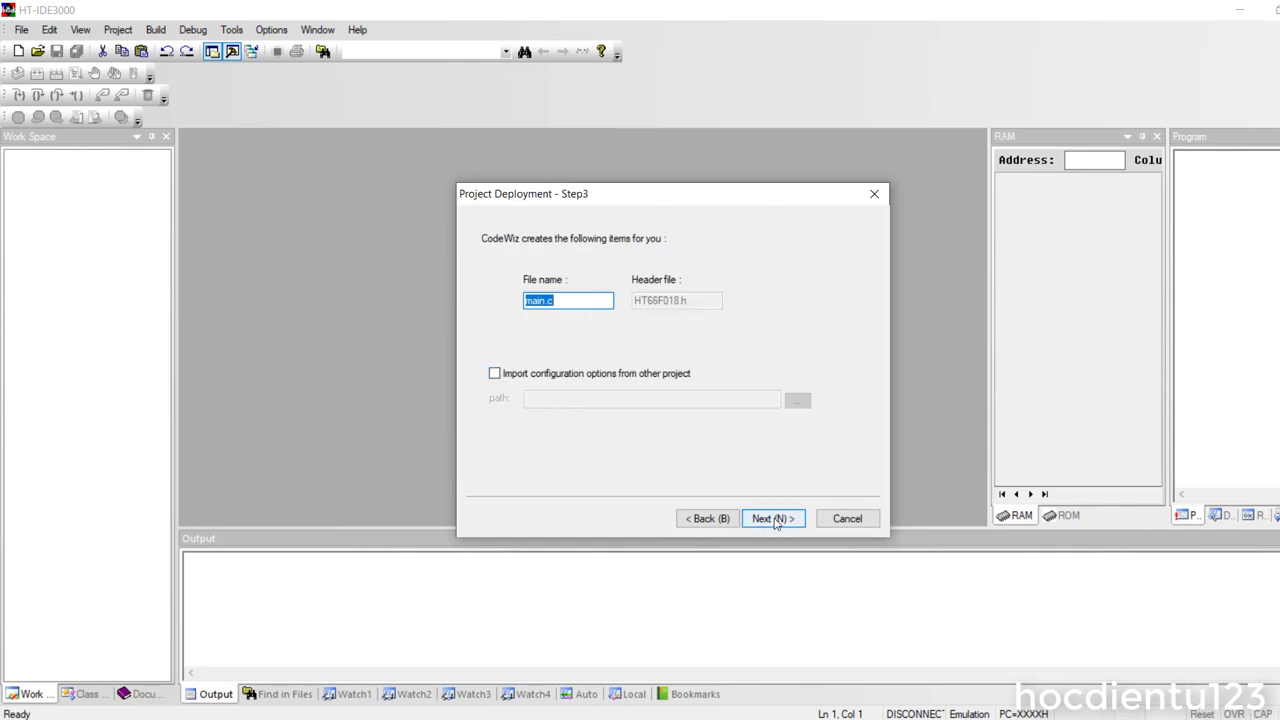
{"action": "left_click", "coordinate": [773, 519]}
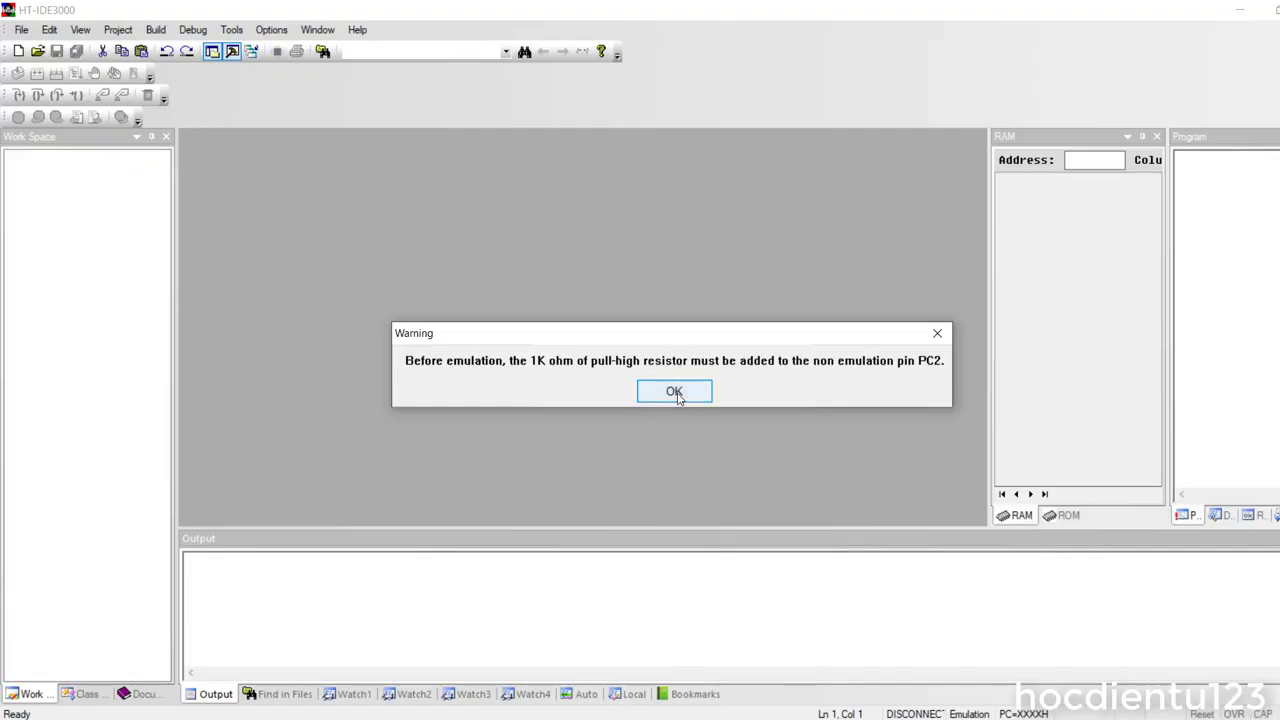
{"action": "left_click", "coordinate": [676, 393]}
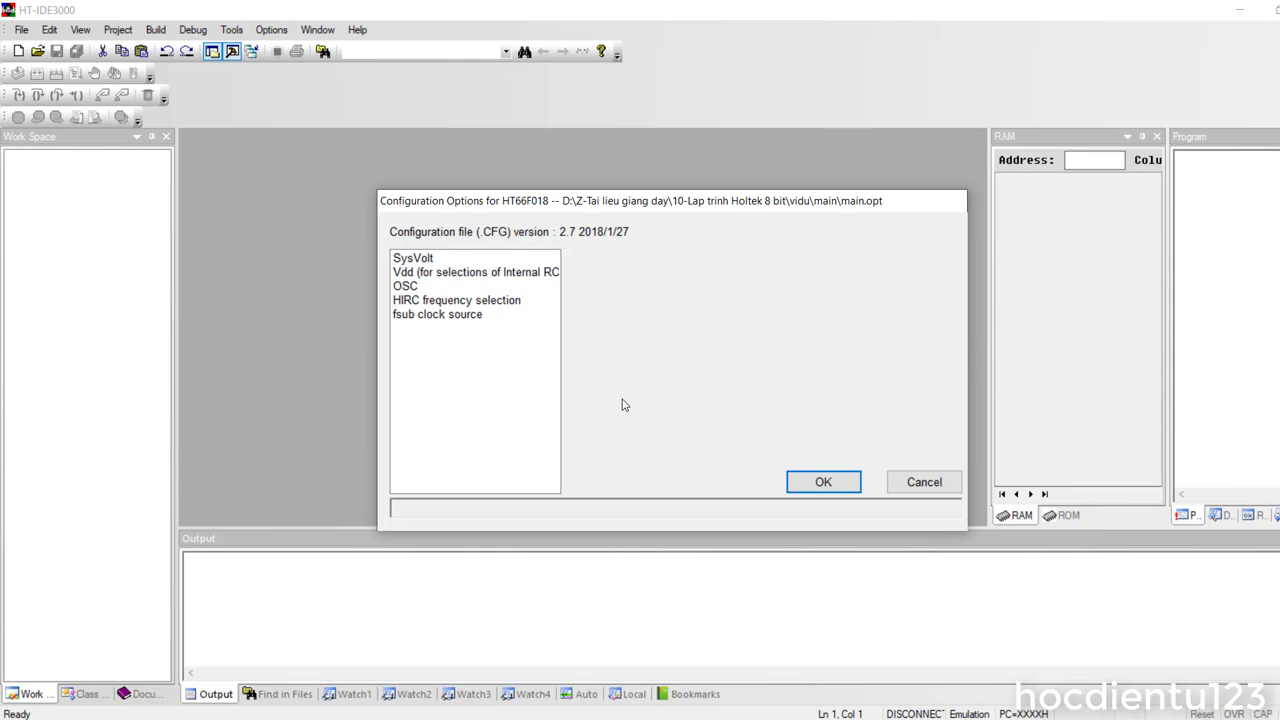
Review the voltage, oscillator and HIRC frequency options, set the fsub clock source to RTC, and confirm the configuration.
{"action": "left_click", "coordinate": [418, 268]}
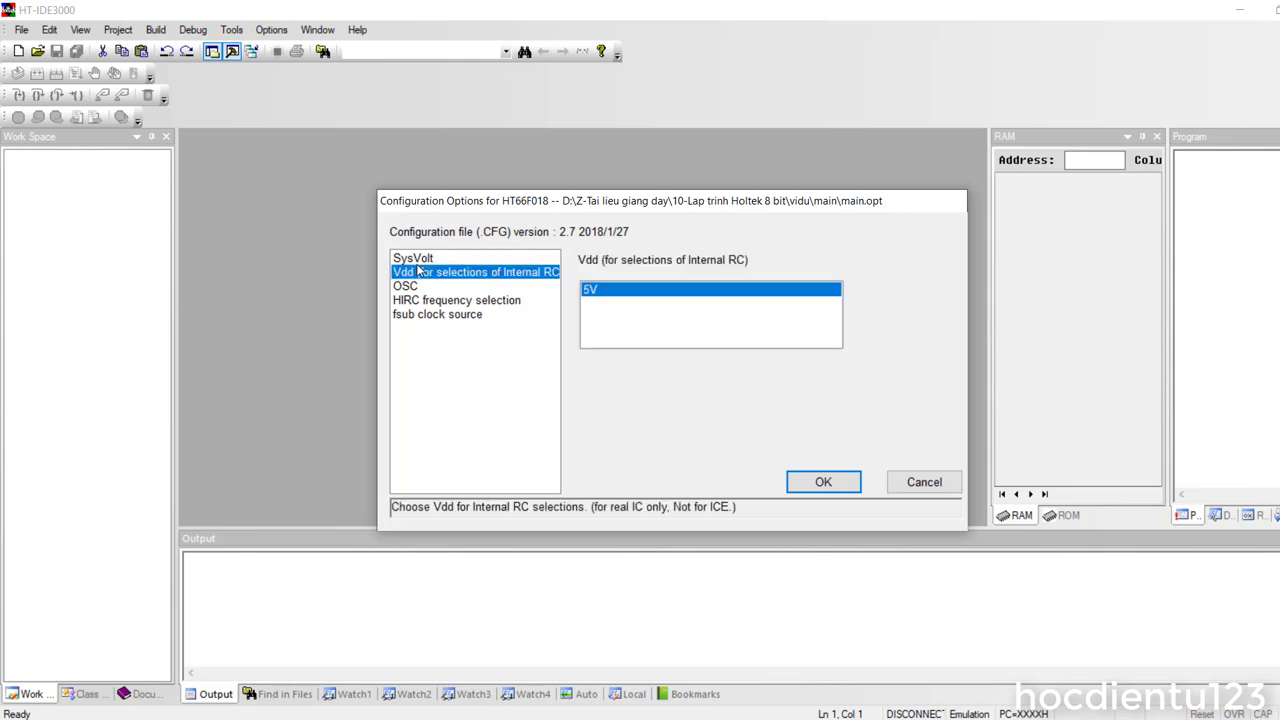
{"action": "left_click", "coordinate": [416, 260]}
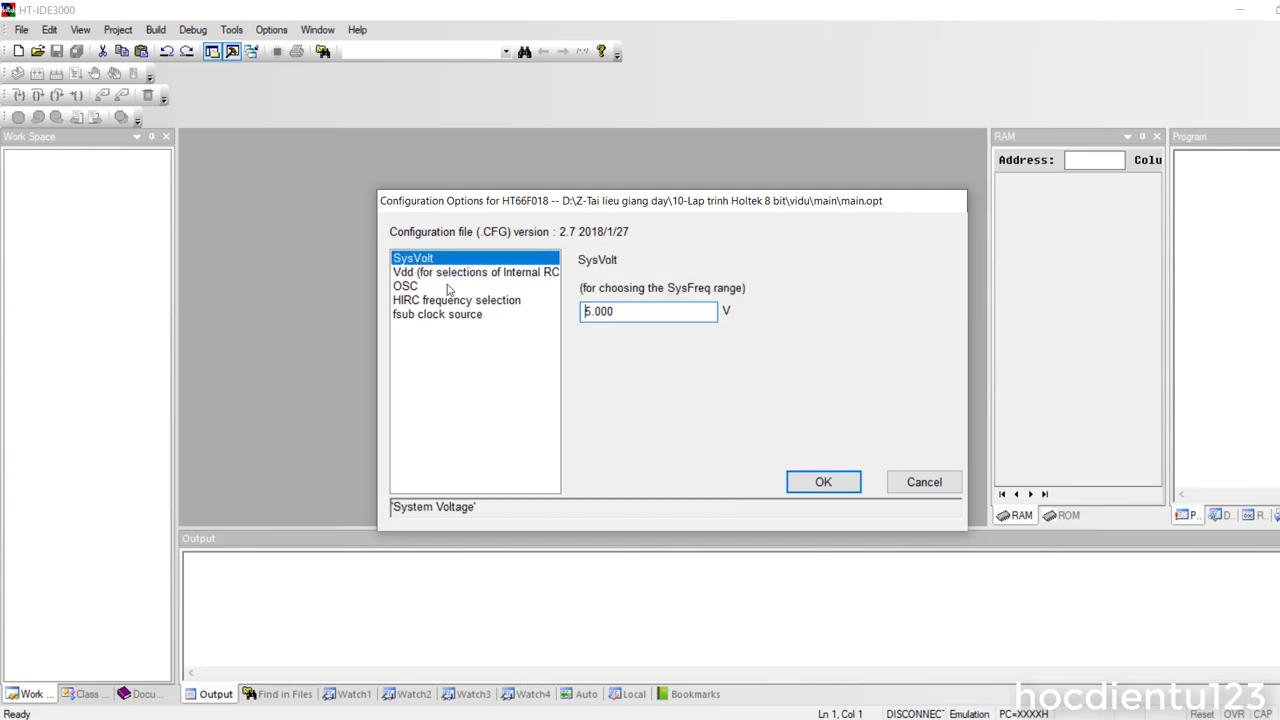
{"action": "left_click", "coordinate": [450, 275]}
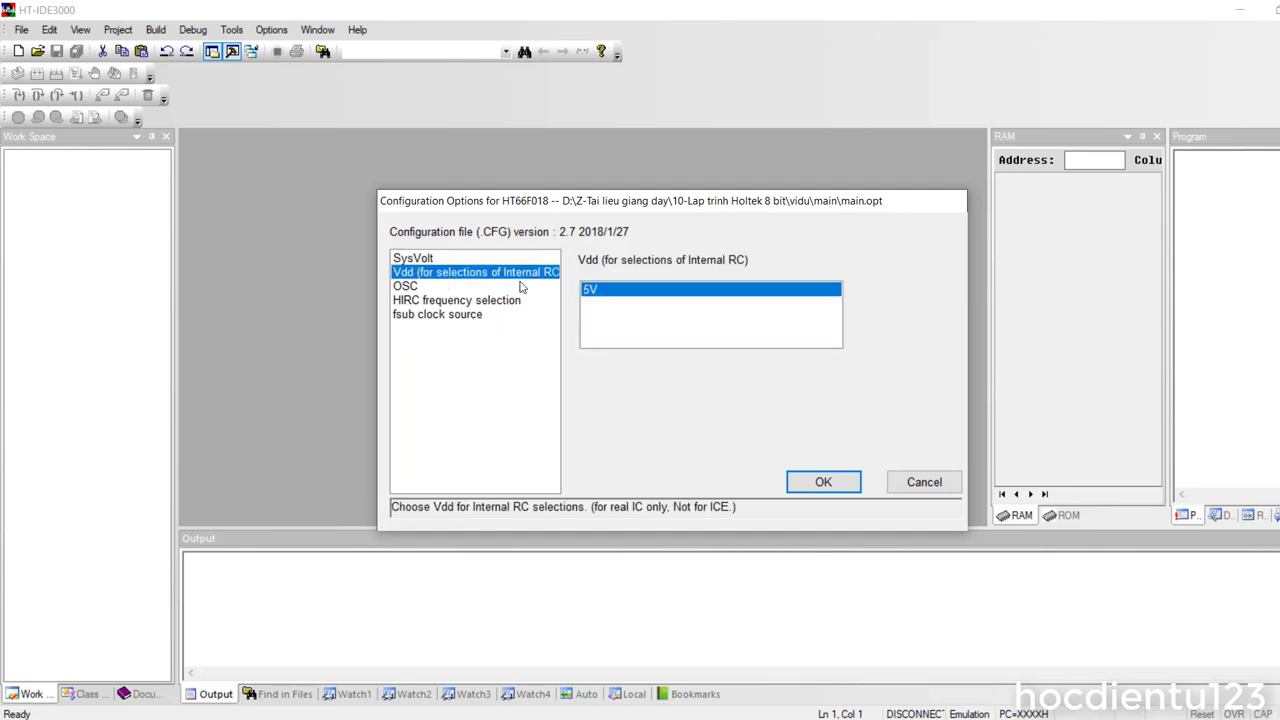
{"action": "left_click", "coordinate": [410, 288]}
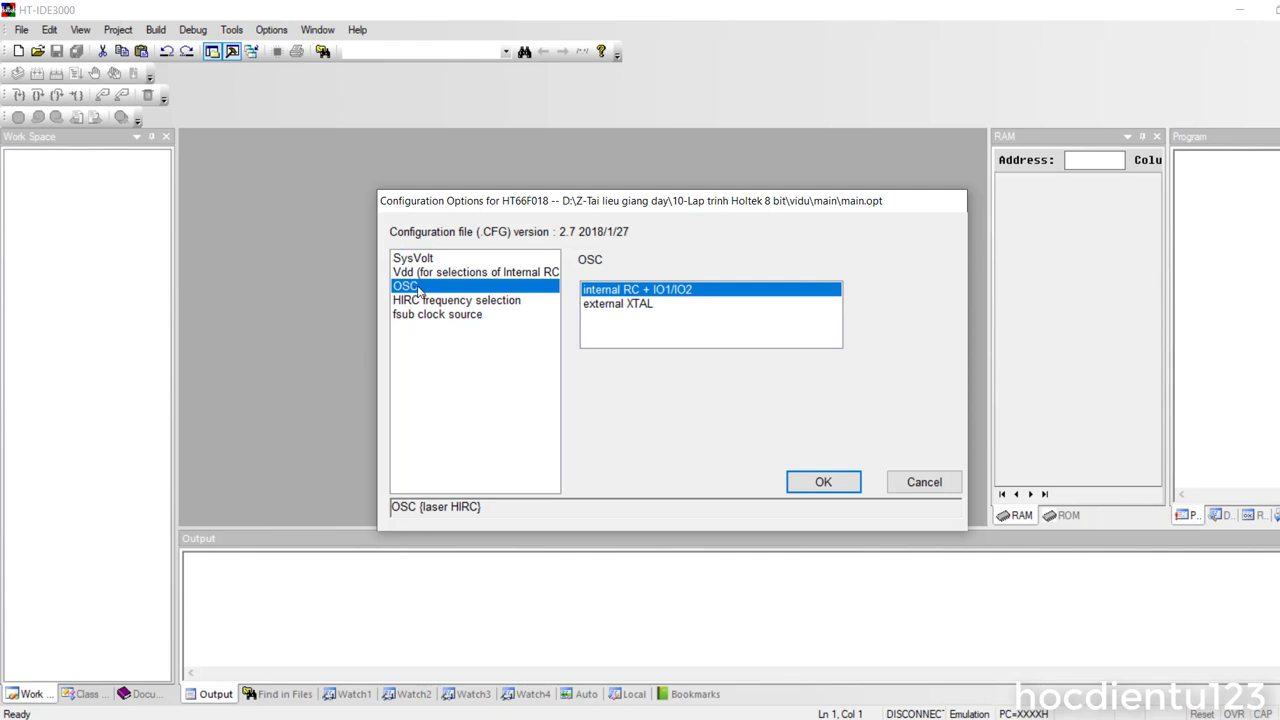
{"action": "left_click", "coordinate": [450, 303]}
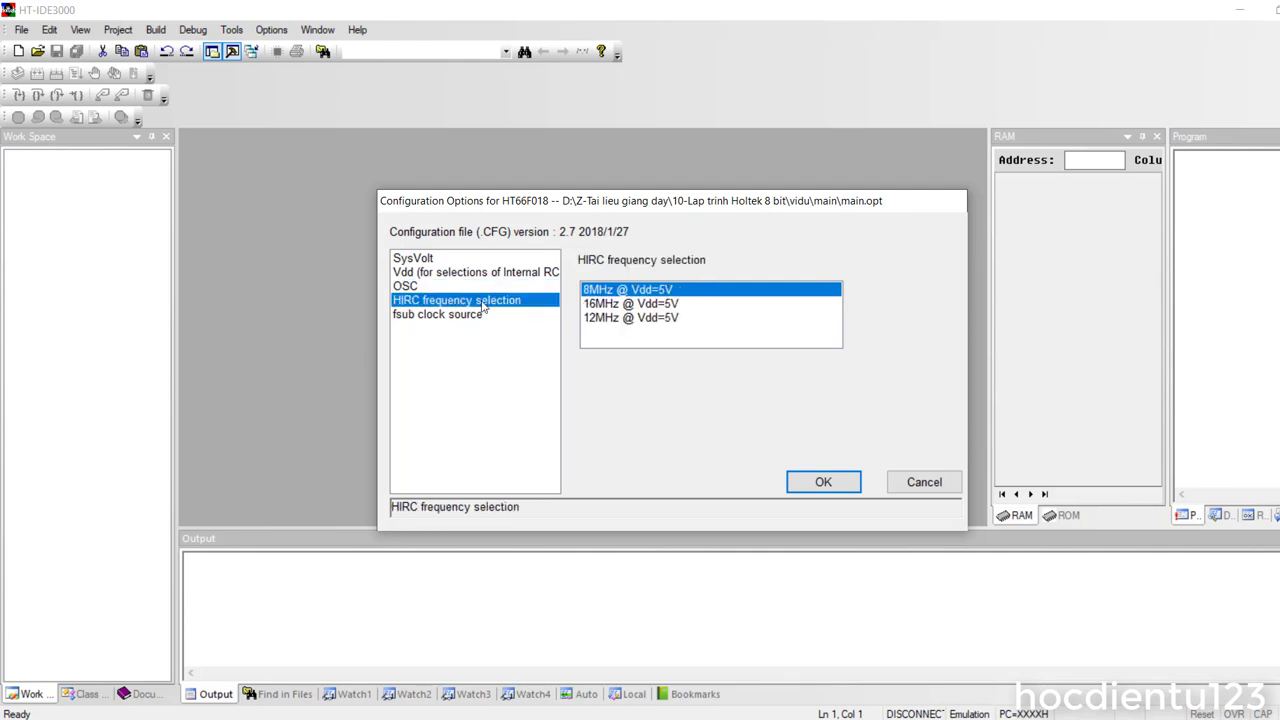
{"action": "left_click", "coordinate": [423, 318]}
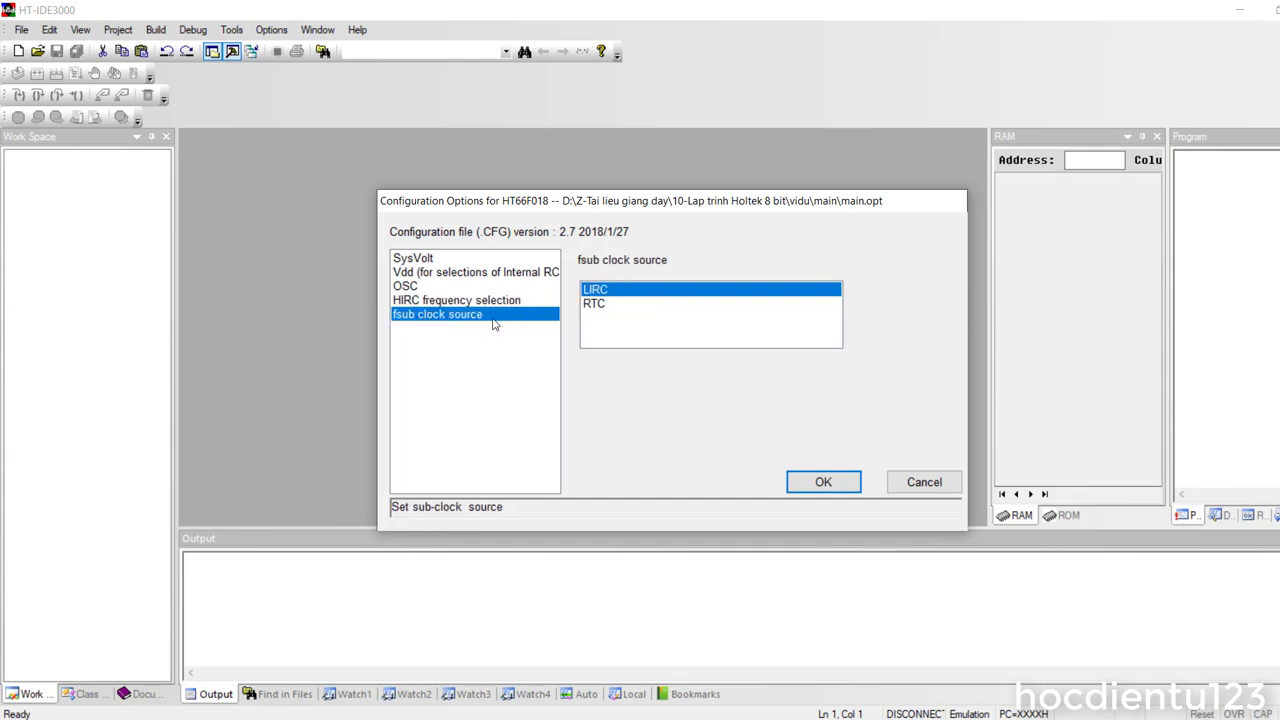
{"action": "left_click", "coordinate": [600, 305]}
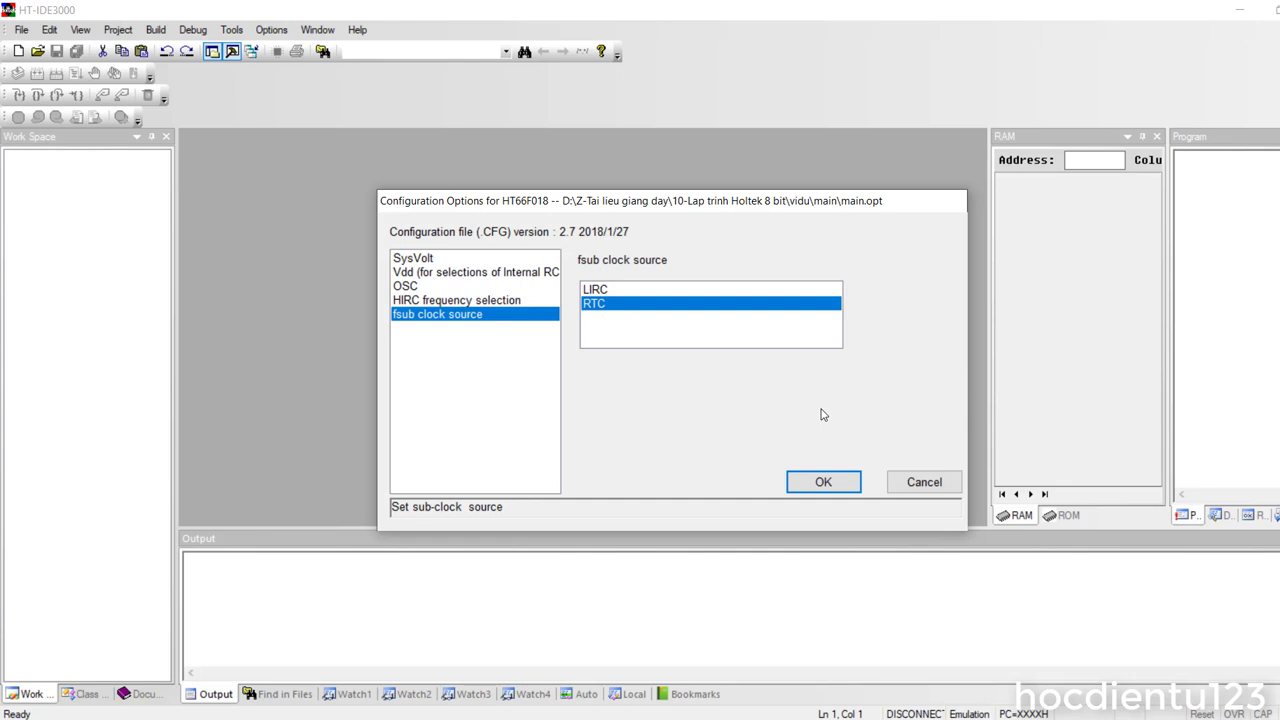
{"action": "left_click", "coordinate": [822, 481]}
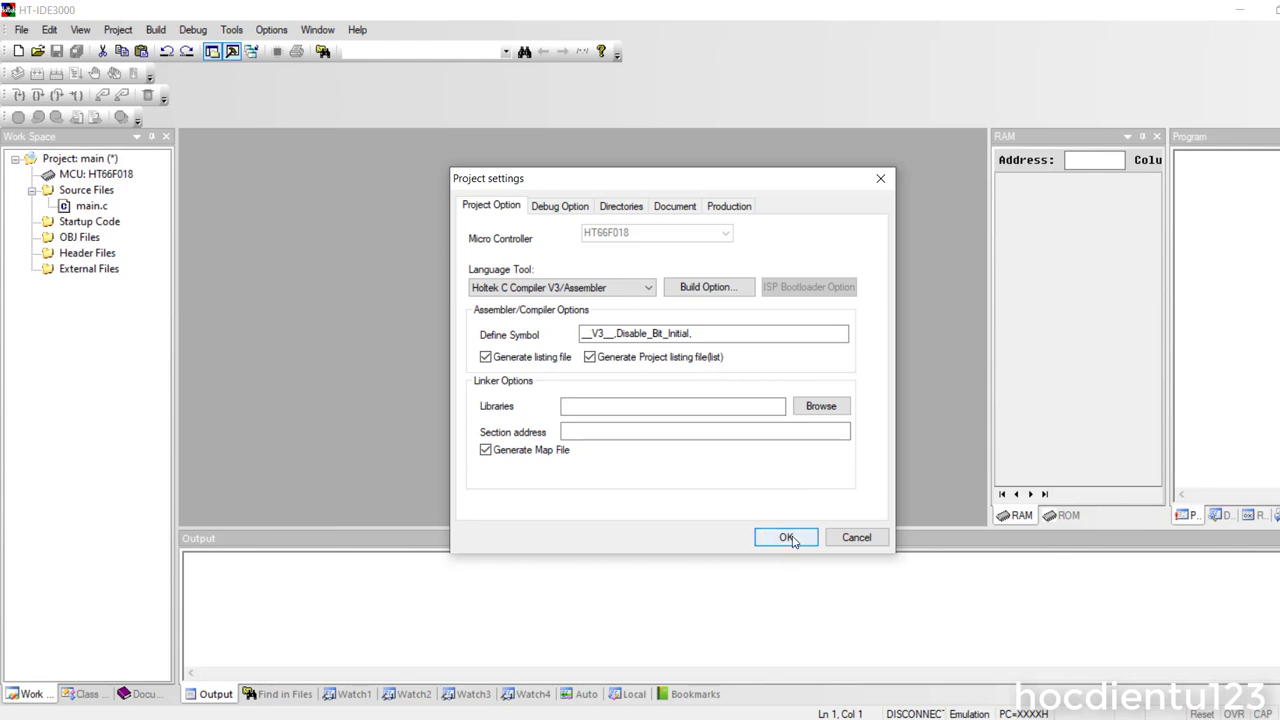
Accept the default project settings and maximize the main.c editor window.
{"action": "left_click", "coordinate": [790, 537]}
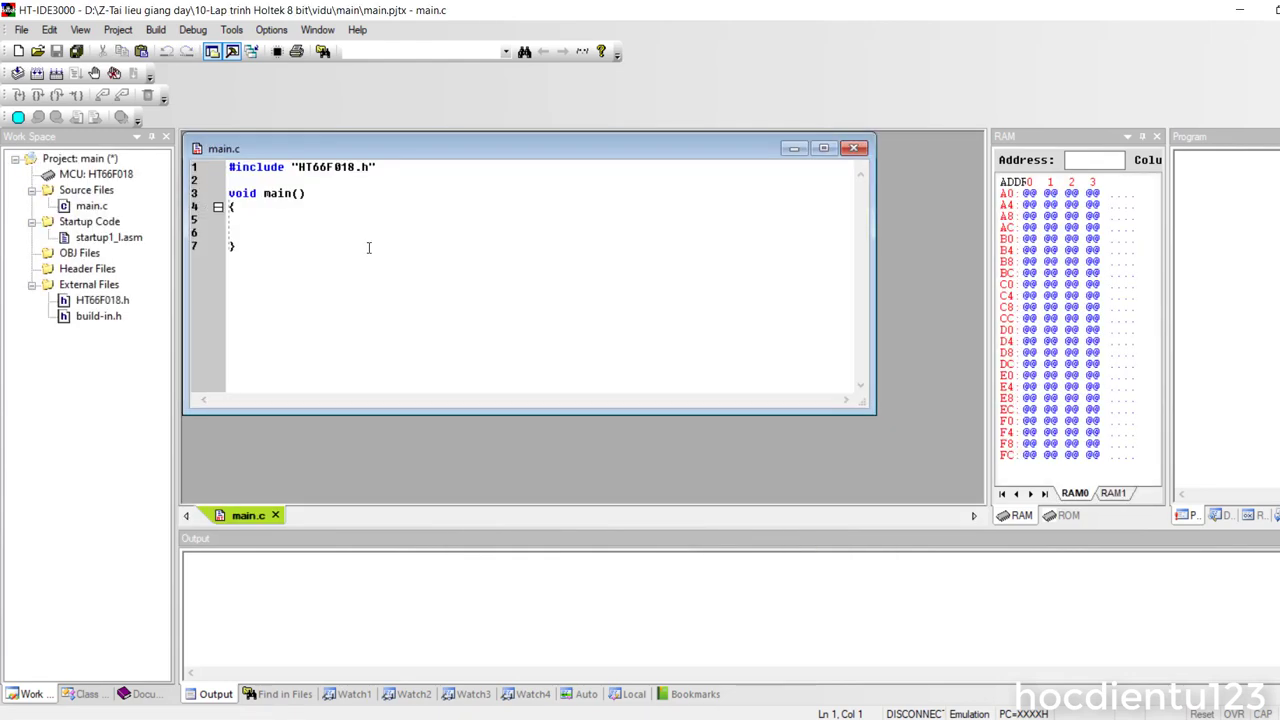
{"action": "left_click", "coordinate": [824, 148]}
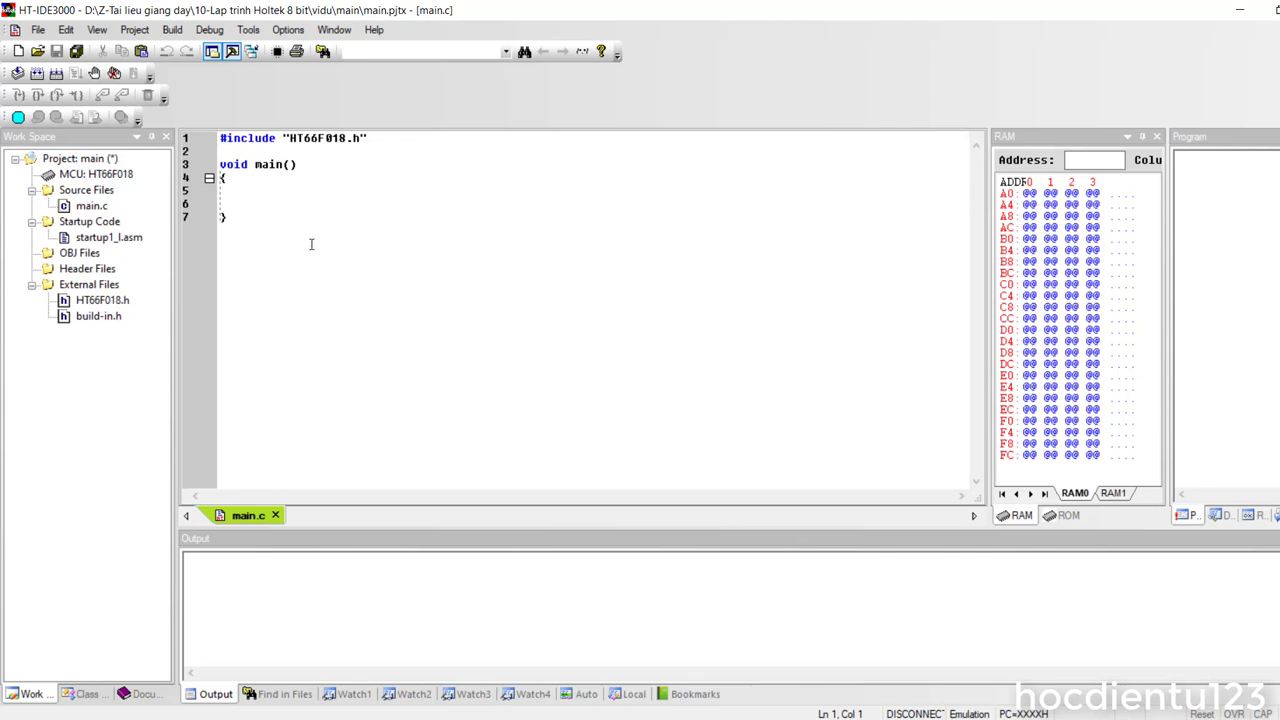
{"action": "key", "text": "ctrl+a"}
{"action": "left_click", "coordinate": [364, 220]}
{"action": "left_click_drag", "start_coordinate": [300, 224], "coordinate": [212, 164]}
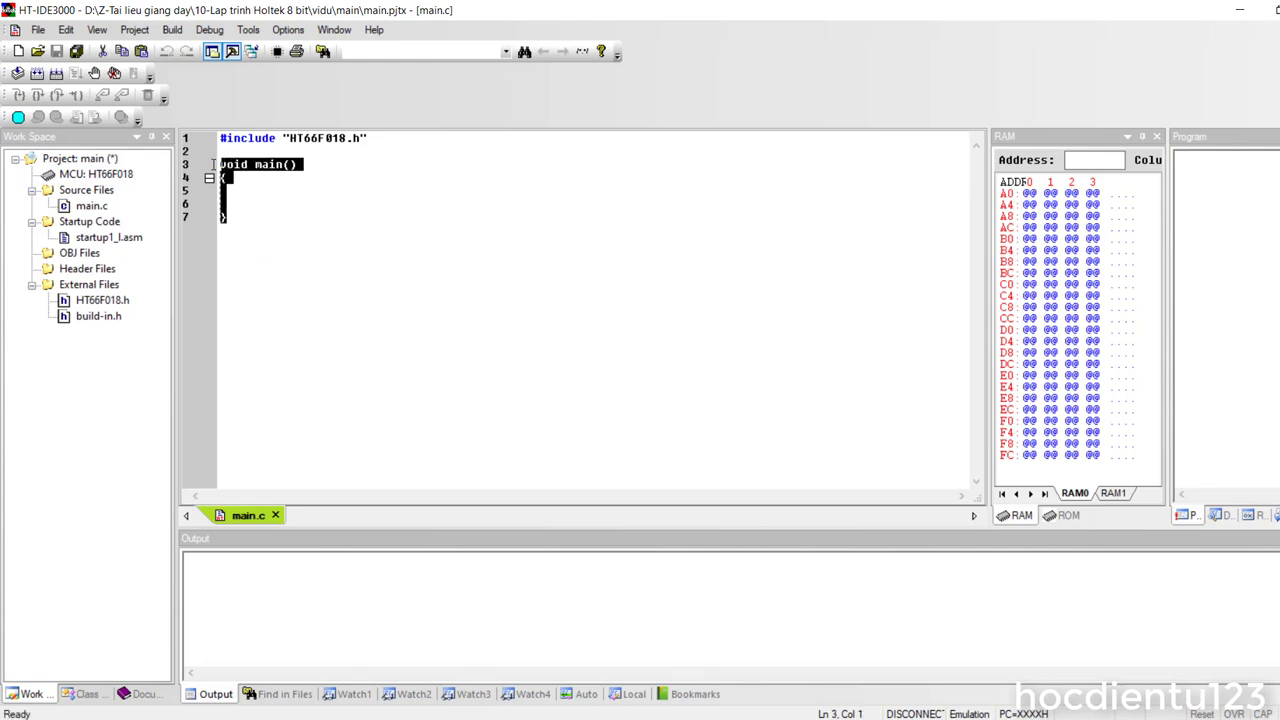
{"action": "left_click", "coordinate": [348, 220]}
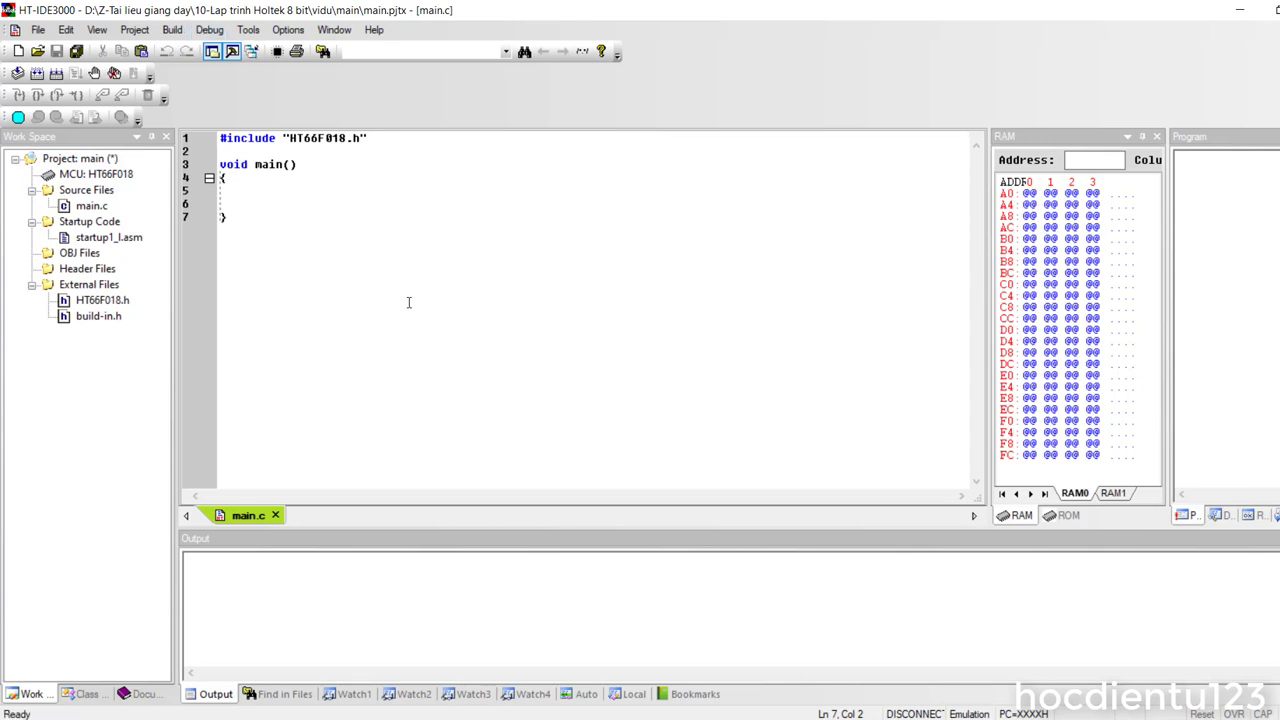
Build the main project and check the warning line in the build output.
{"action": "left_click", "coordinate": [172, 29]}
{"action": "left_click", "coordinate": [205, 86]}
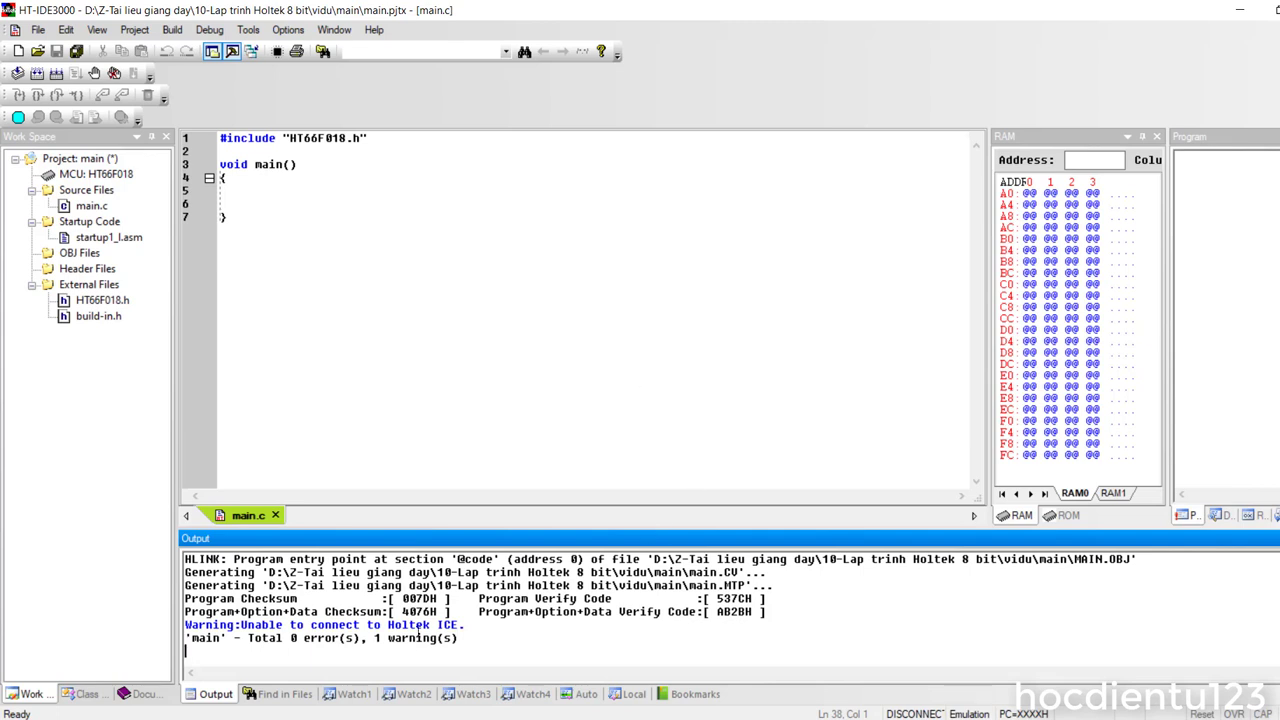
{"action": "left_click_drag", "start_coordinate": [466, 624], "coordinate": [184, 624]}
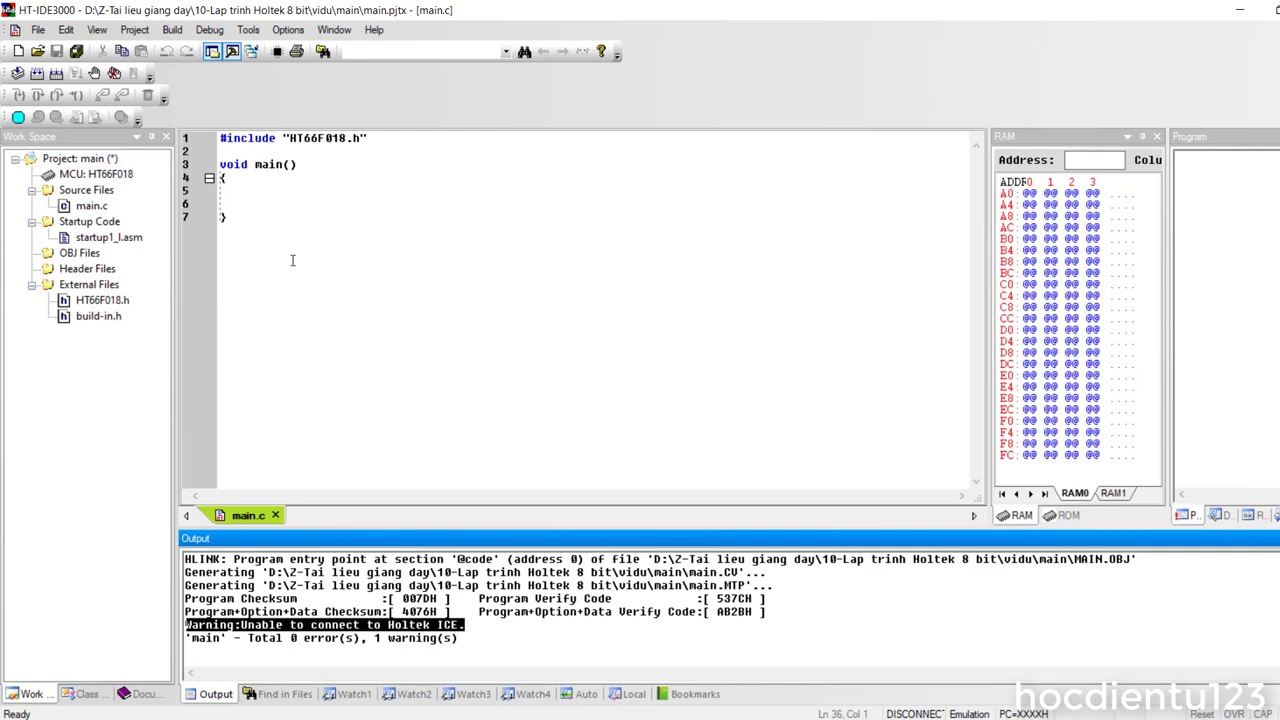
{"action": "left_click", "coordinate": [240, 190]}
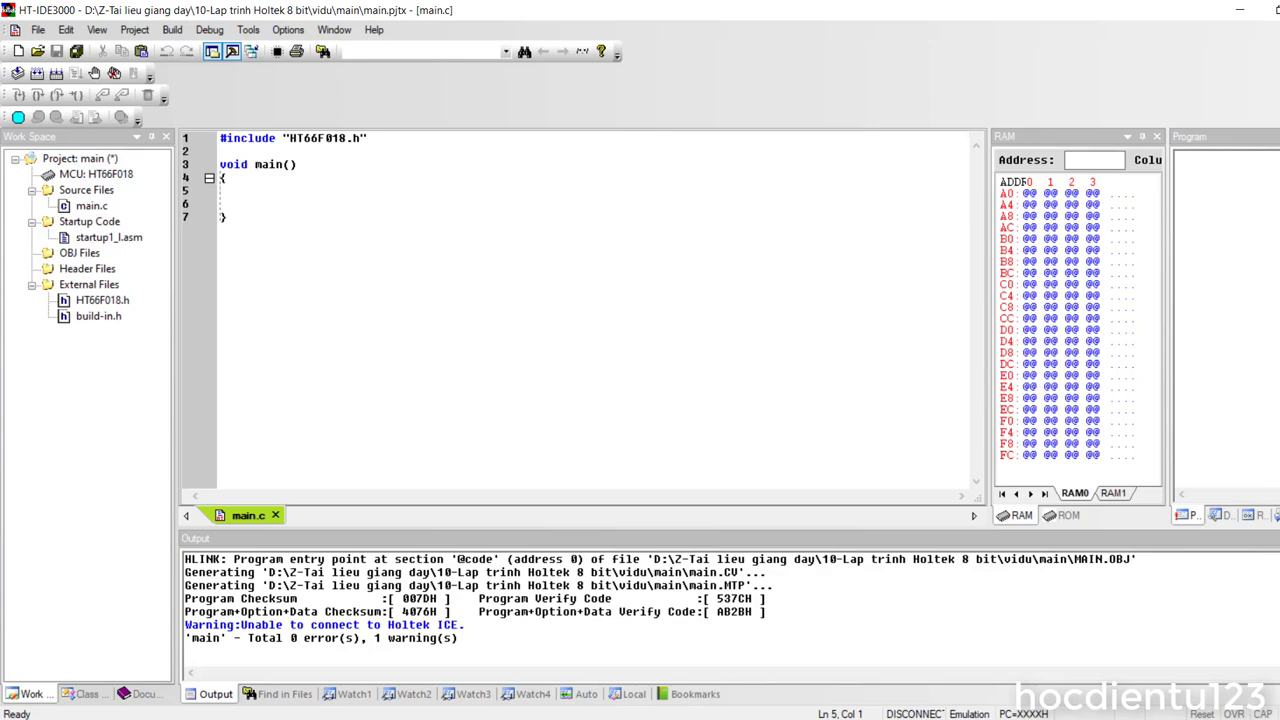
Switch to Dev-C++ and copy the entire source code of its open main.c file.
{"action": "mouse_move", "coordinate": [537, 717]}
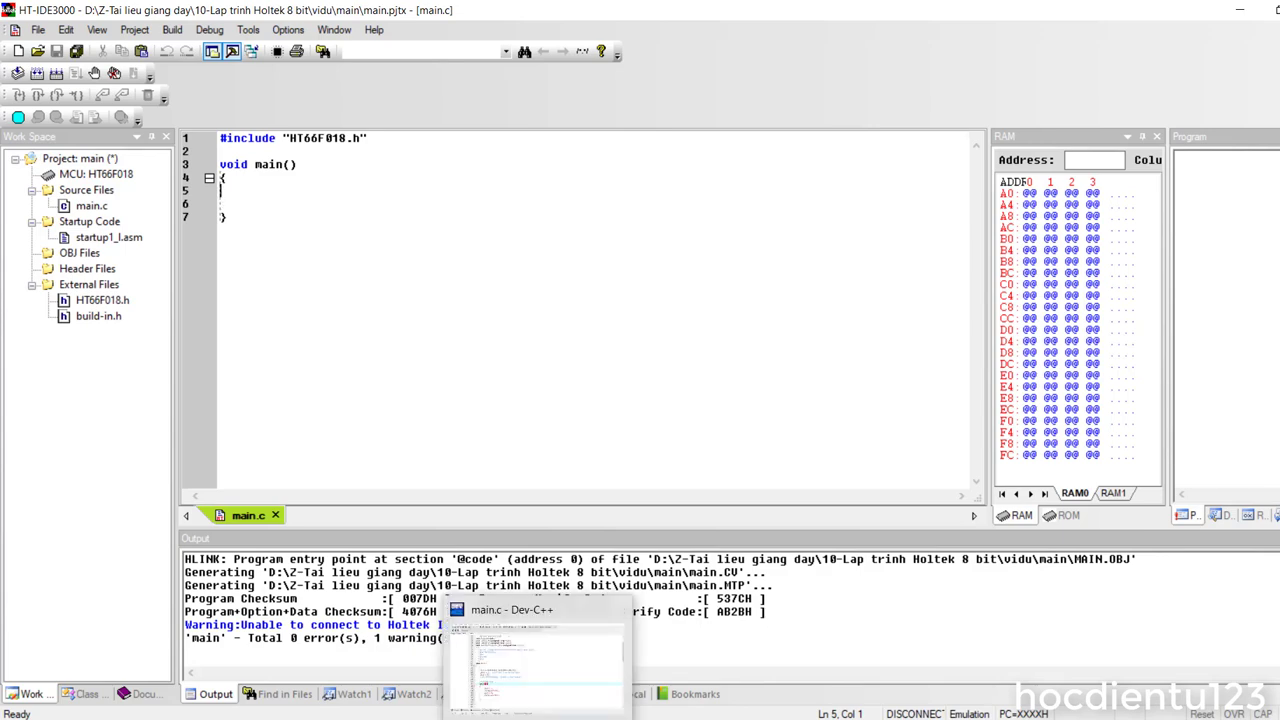
{"action": "left_click", "coordinate": [537, 717]}
{"action": "left_click", "coordinate": [464, 460]}
{"action": "scroll", "coordinate": [464, 460], "scroll_direction": "up", "scroll_amount": 3}
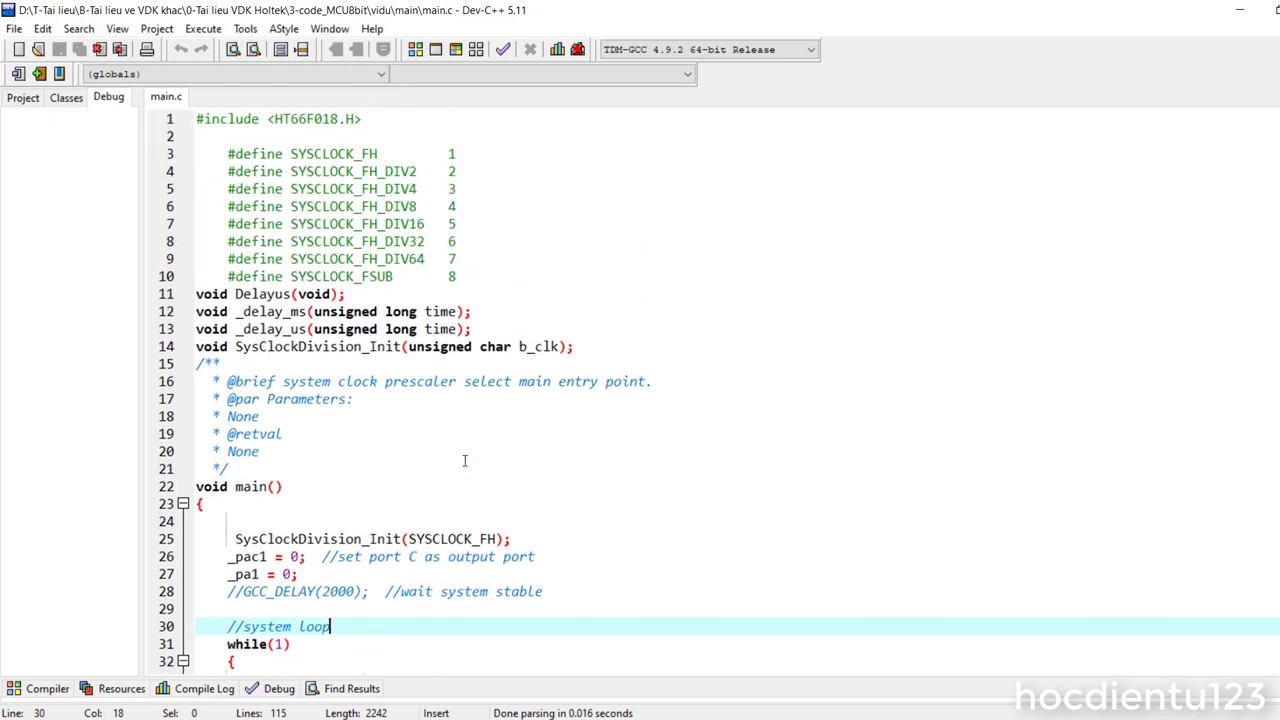
{"action": "key", "text": "ctrl+a"}
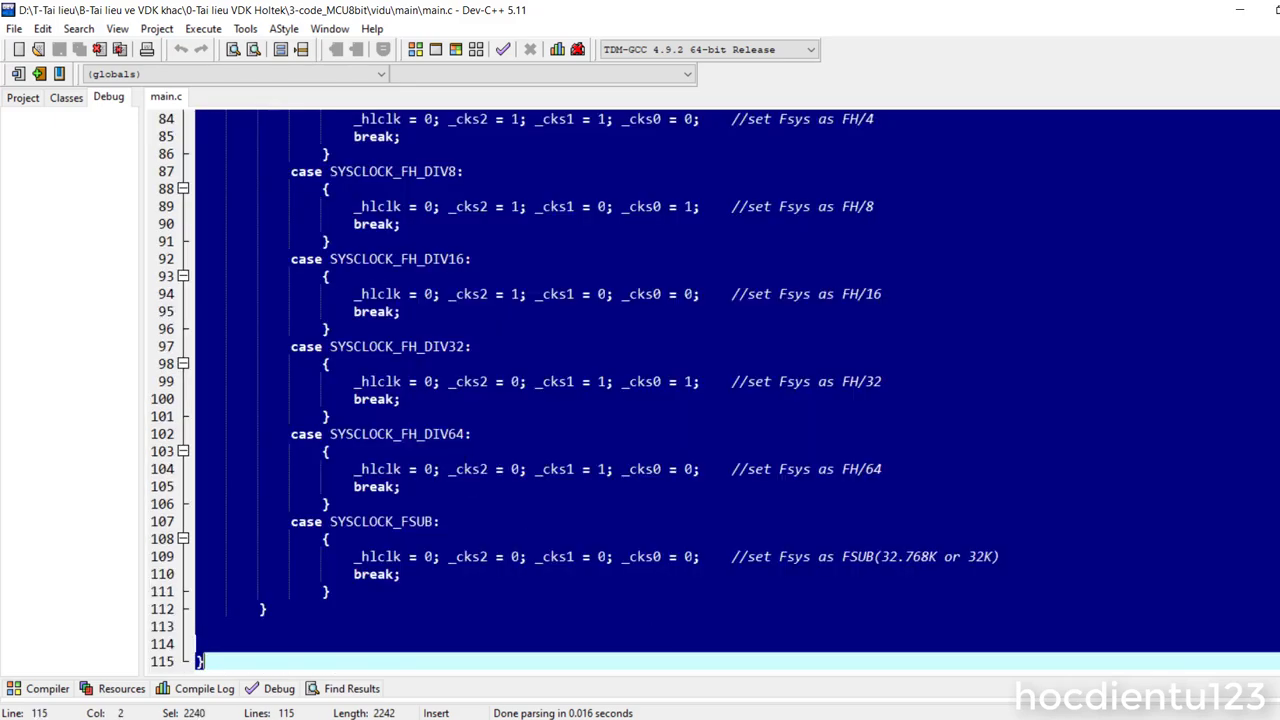
Back in HT-IDE3000, replace the entire contents of main.c with the copied code.
{"action": "key", "text": "alt+Tab"}
{"action": "key", "text": "ctrl+a"}
{"action": "key", "text": "ctrl+v"}
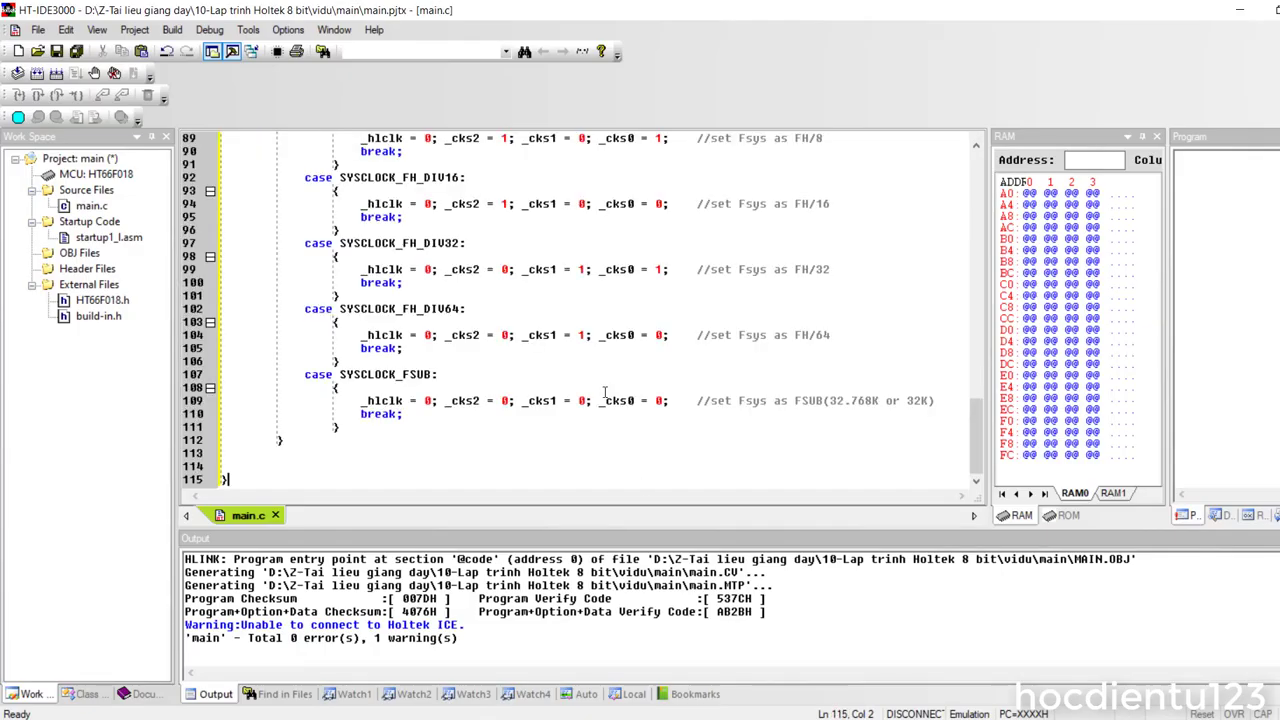
Look over the pasted main function and its system loop, and build the project again.
{"action": "scroll", "coordinate": [604, 391], "scroll_direction": "up", "scroll_amount": 20}
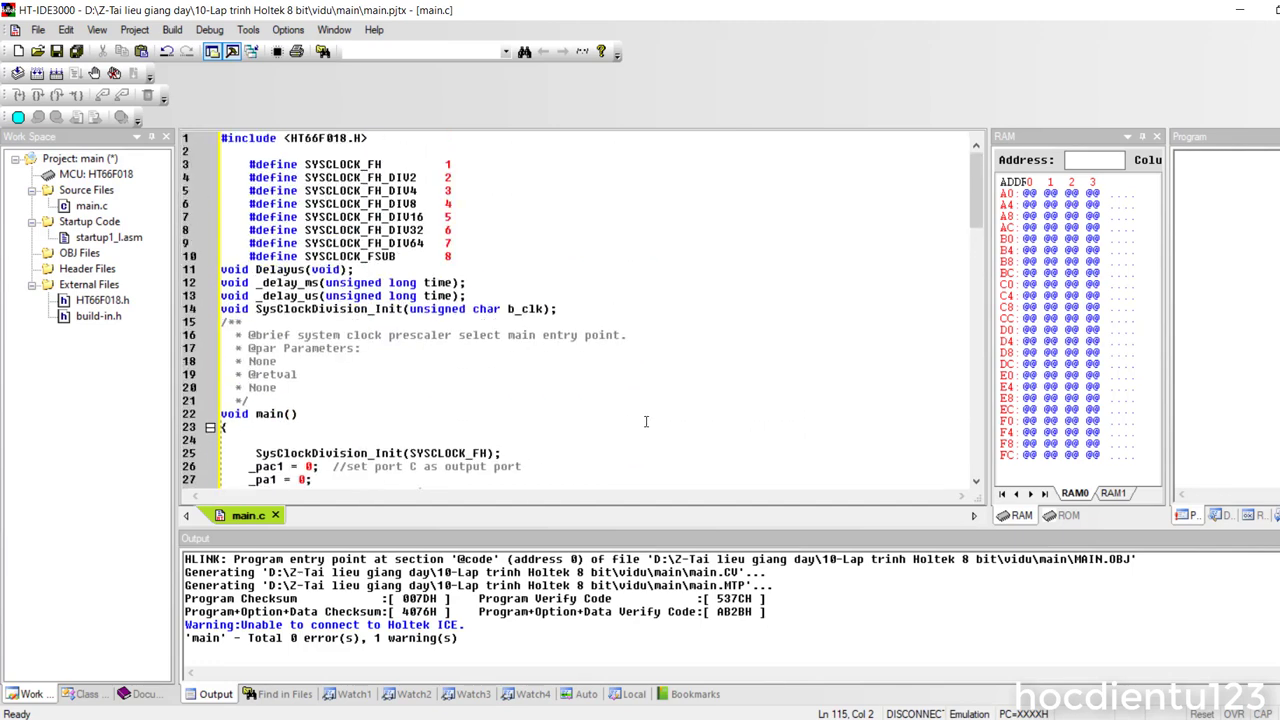
{"action": "scroll", "coordinate": [646, 421], "scroll_direction": "down", "scroll_amount": 7}
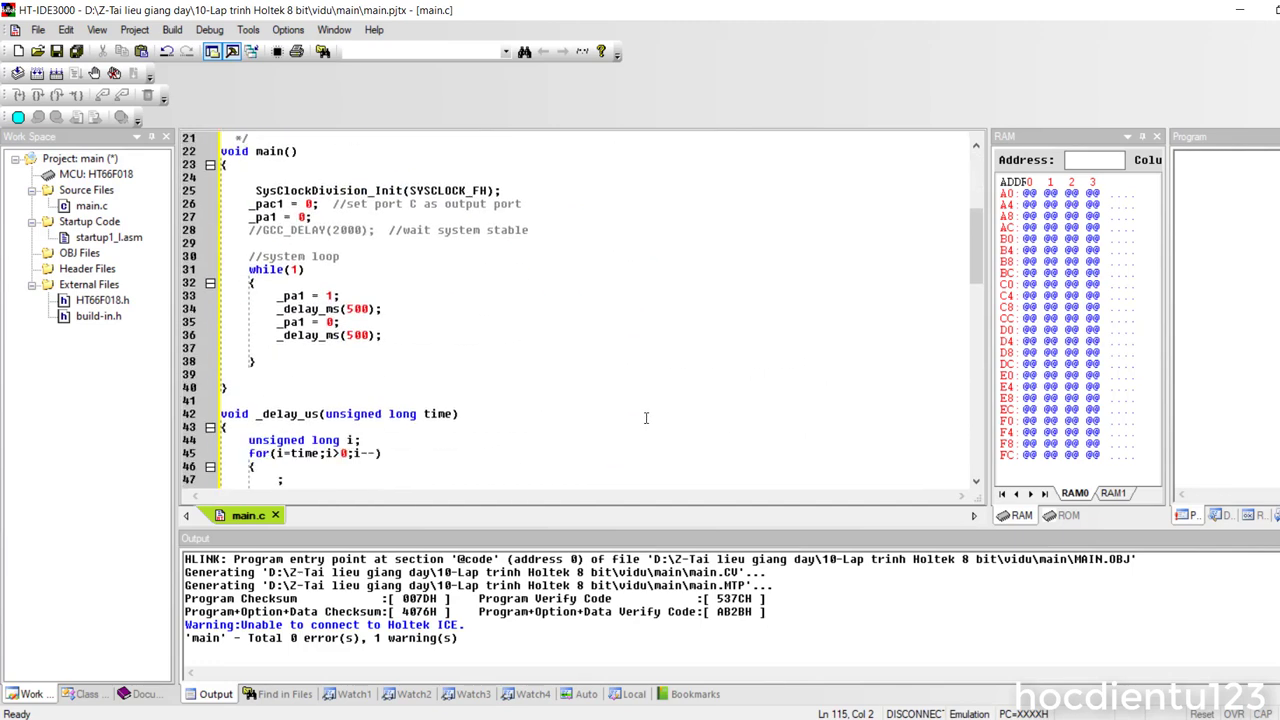
{"action": "scroll", "coordinate": [646, 418], "scroll_direction": "up", "scroll_amount": 1}
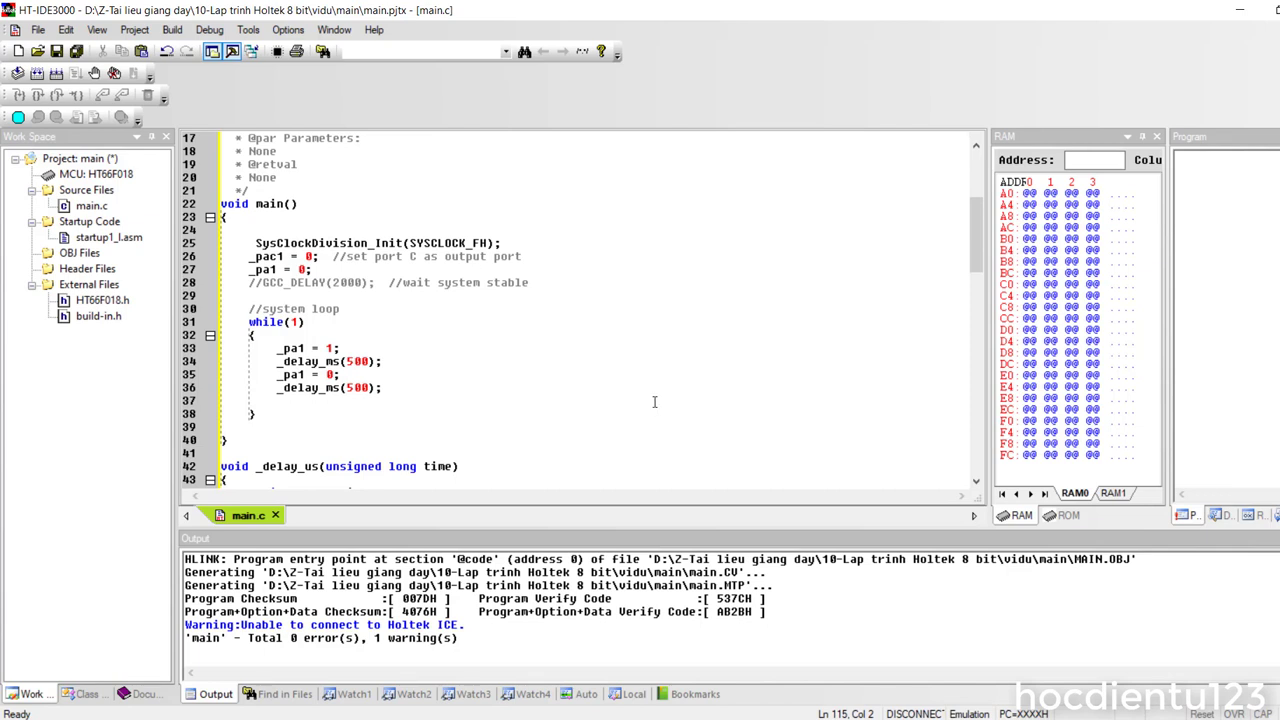
{"action": "left_click", "coordinate": [172, 29]}
{"action": "left_click", "coordinate": [150, 106]}
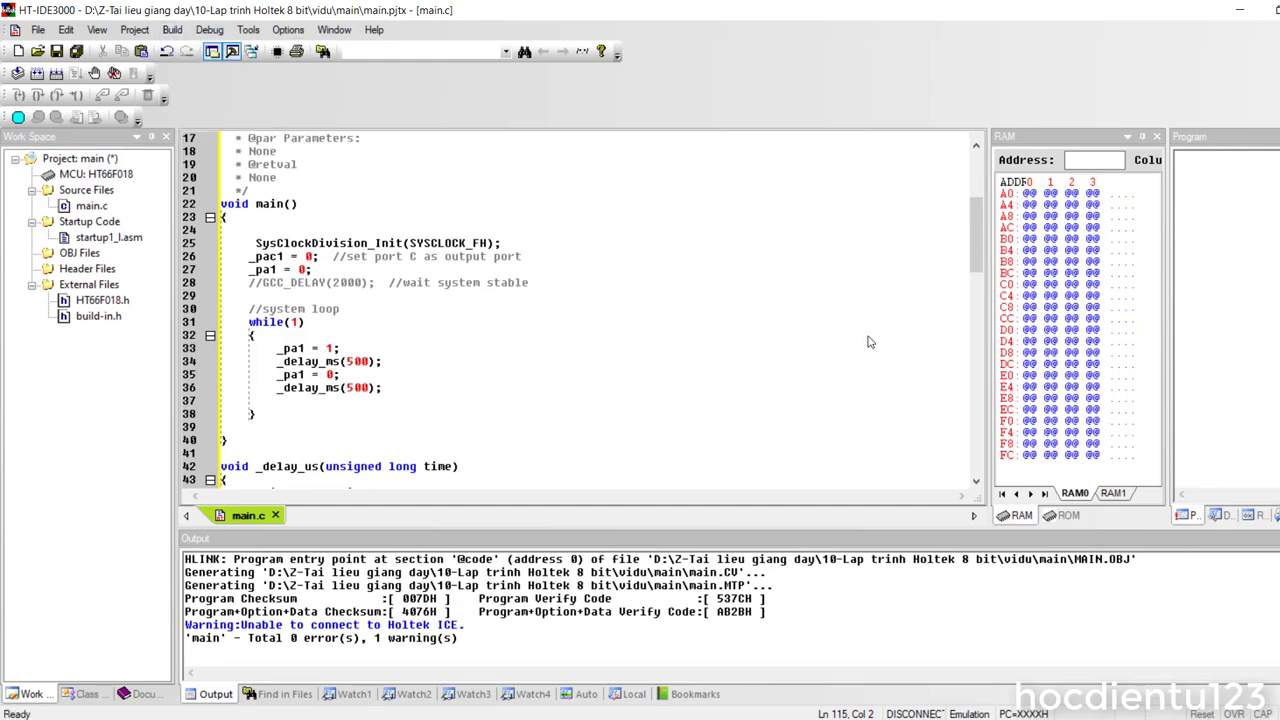